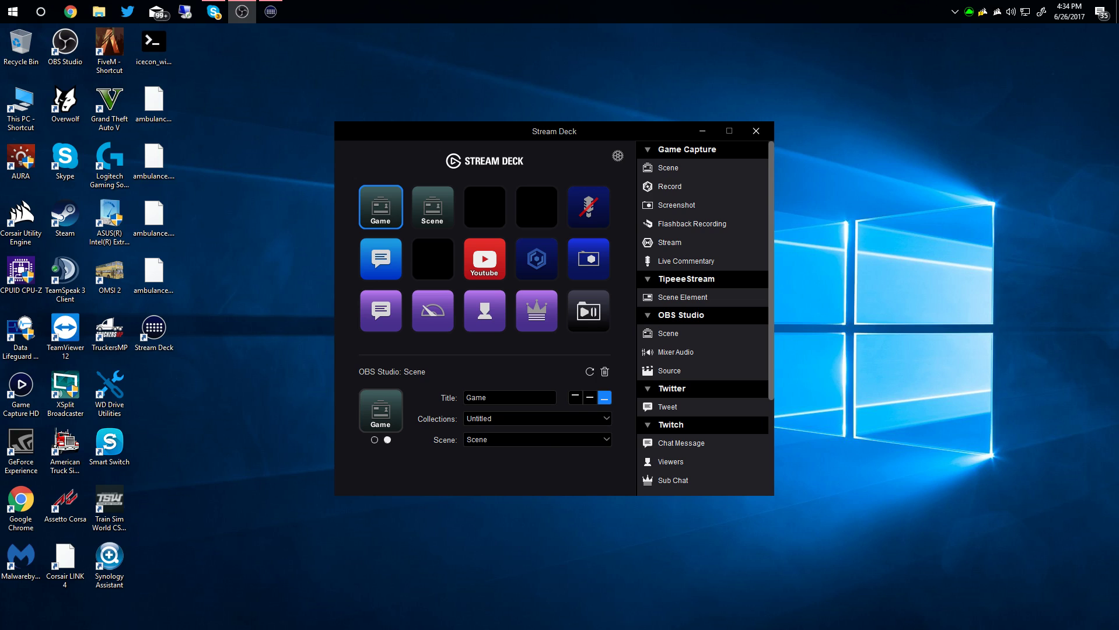
- Confirm OBS's Elgato Stream Deck plugin is version 1.1.2.914, then move OBS aside
key(alt+Tab)
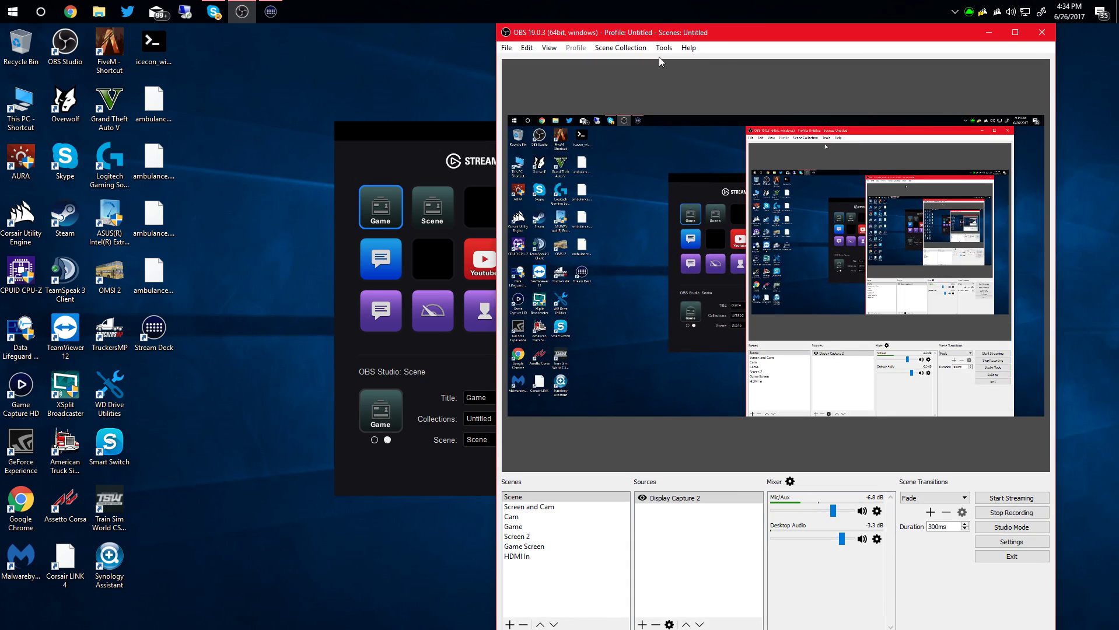
click(664, 47)
click(694, 118)
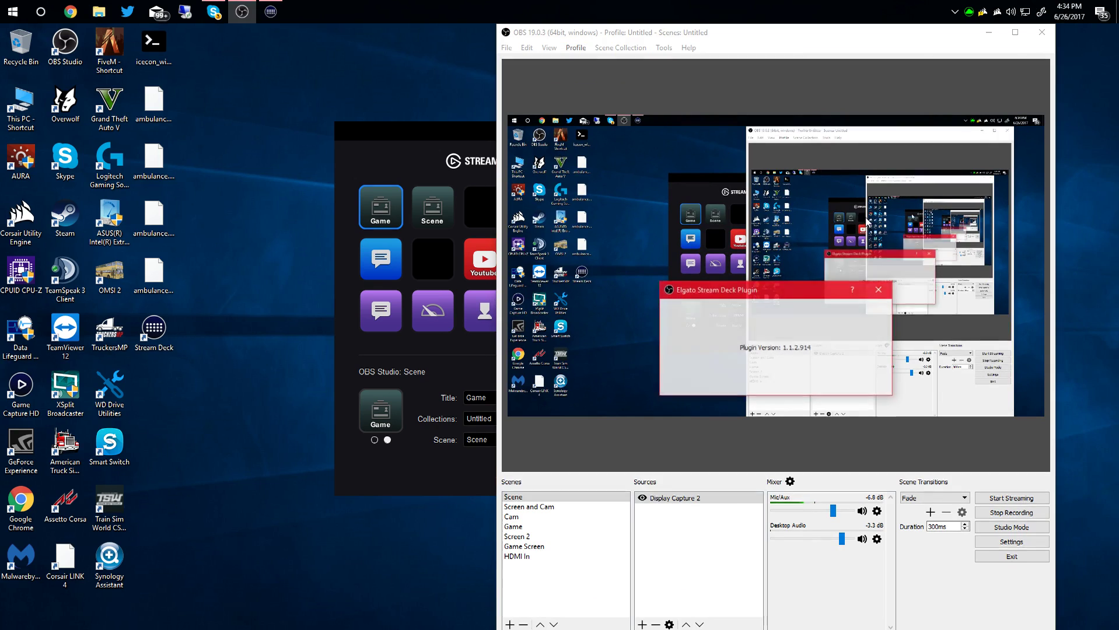
click(880, 292)
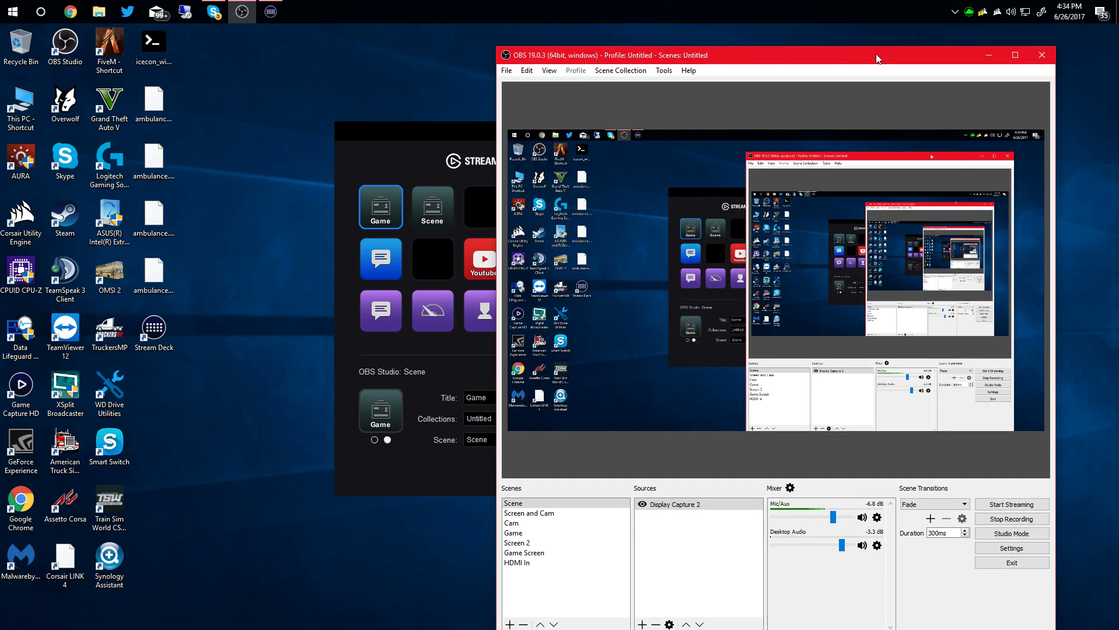
drag(577, 33, 1118, 59)
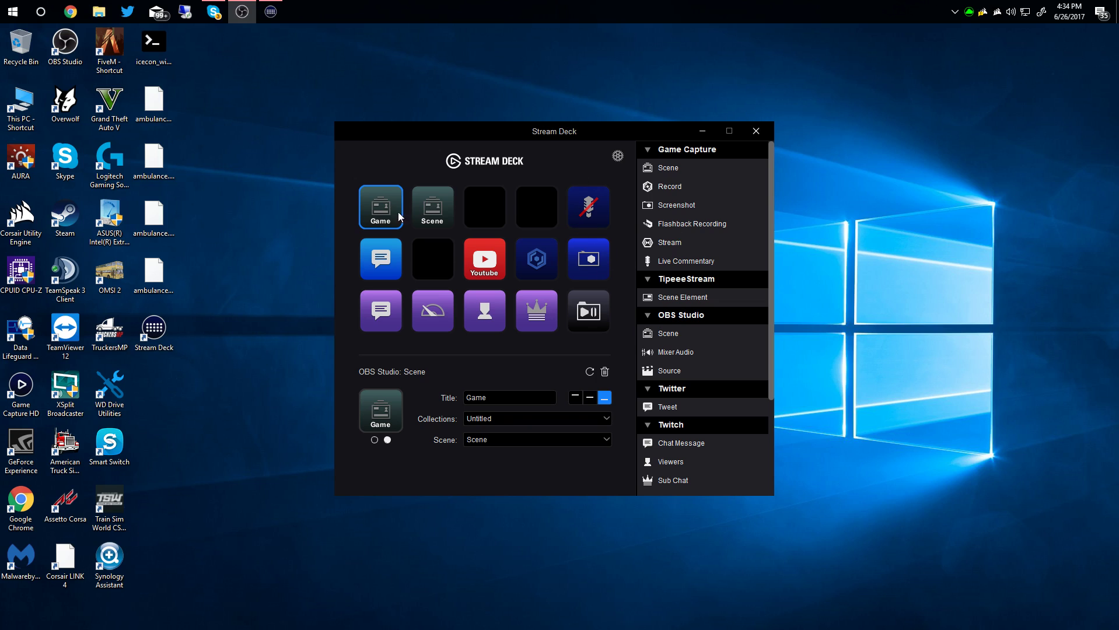
- Point the Game key at the OBS scene Game, and review the Scene key's scene list unchanged
click(605, 441)
click(587, 479)
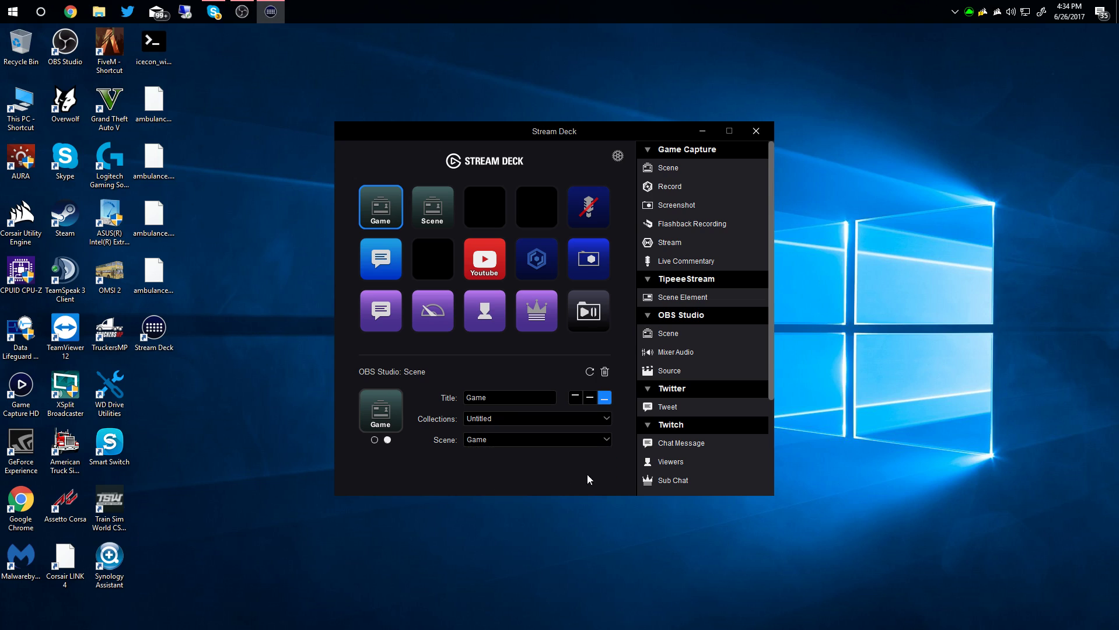
click(448, 220)
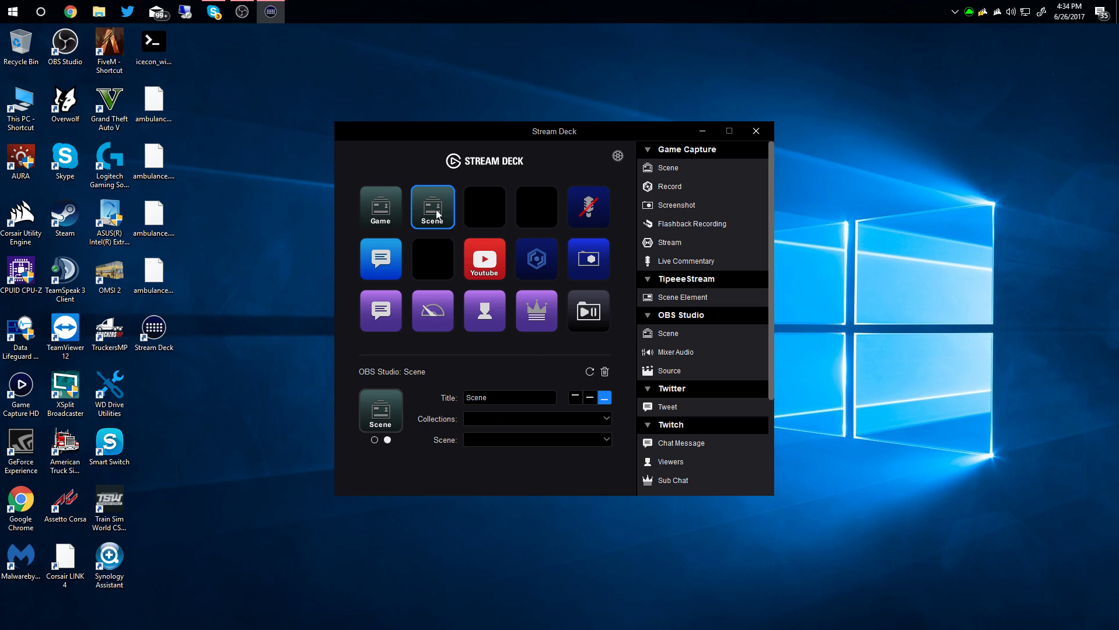
click(587, 439)
click(542, 454)
- Delete the Live Commentary key from the top-right slot
click(588, 220)
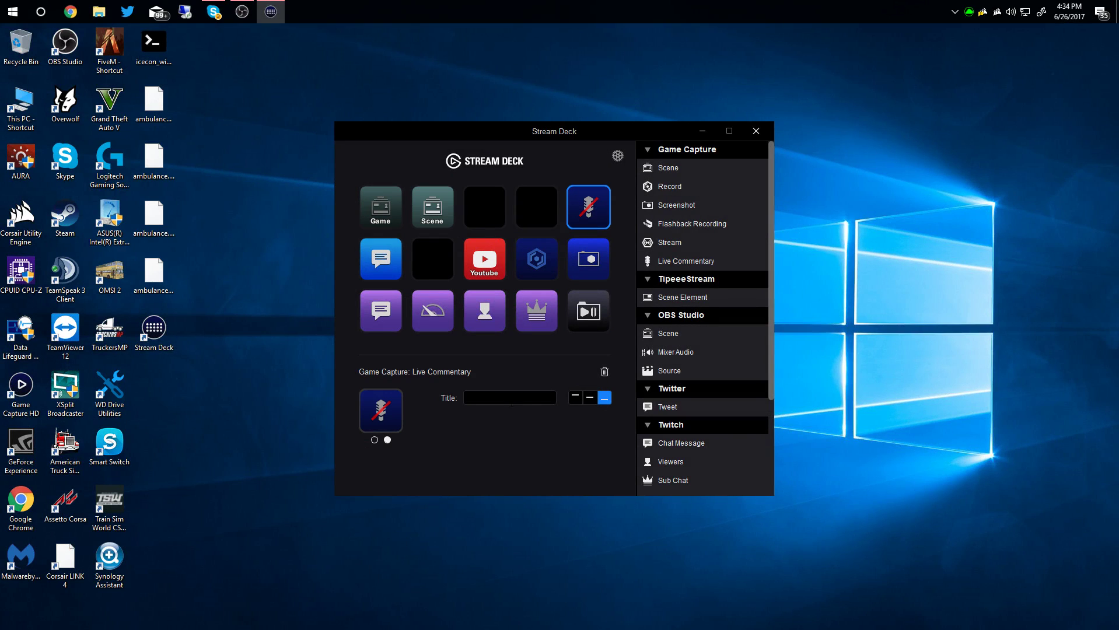
right_click(609, 200)
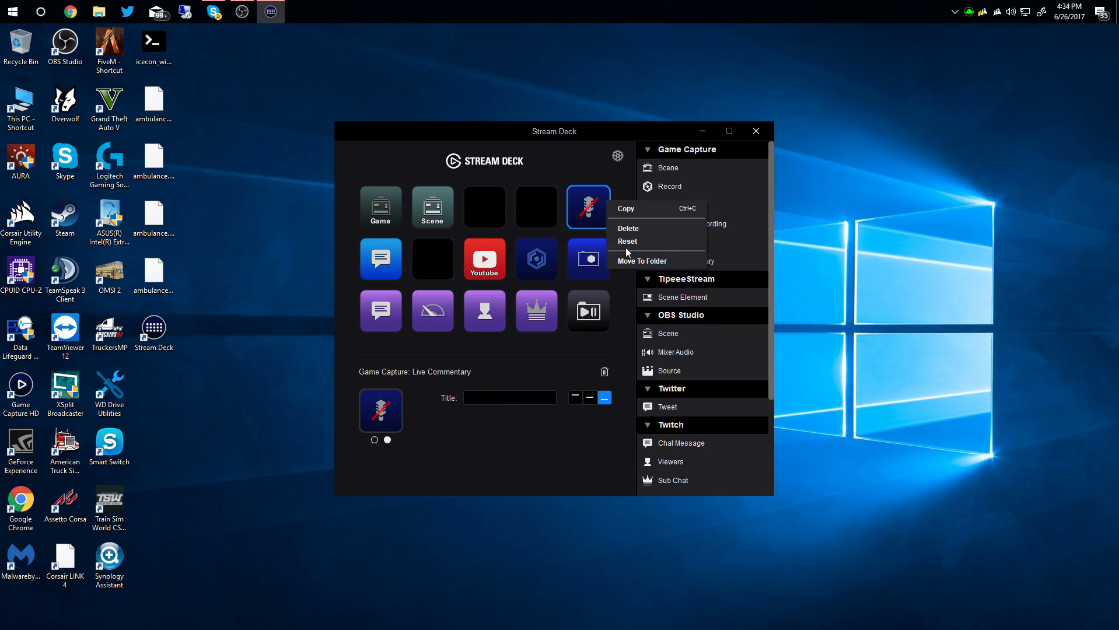
click(619, 227)
click(574, 361)
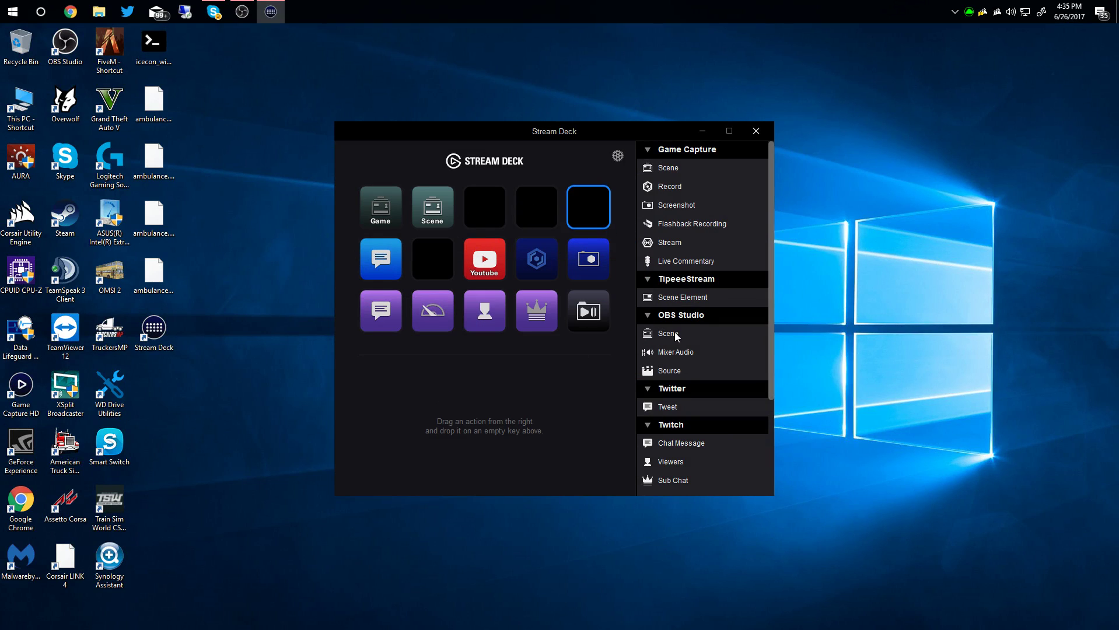
- Try an OBS Mixer Audio action on that slot, check its sources, then delete it
drag(679, 351, 587, 211)
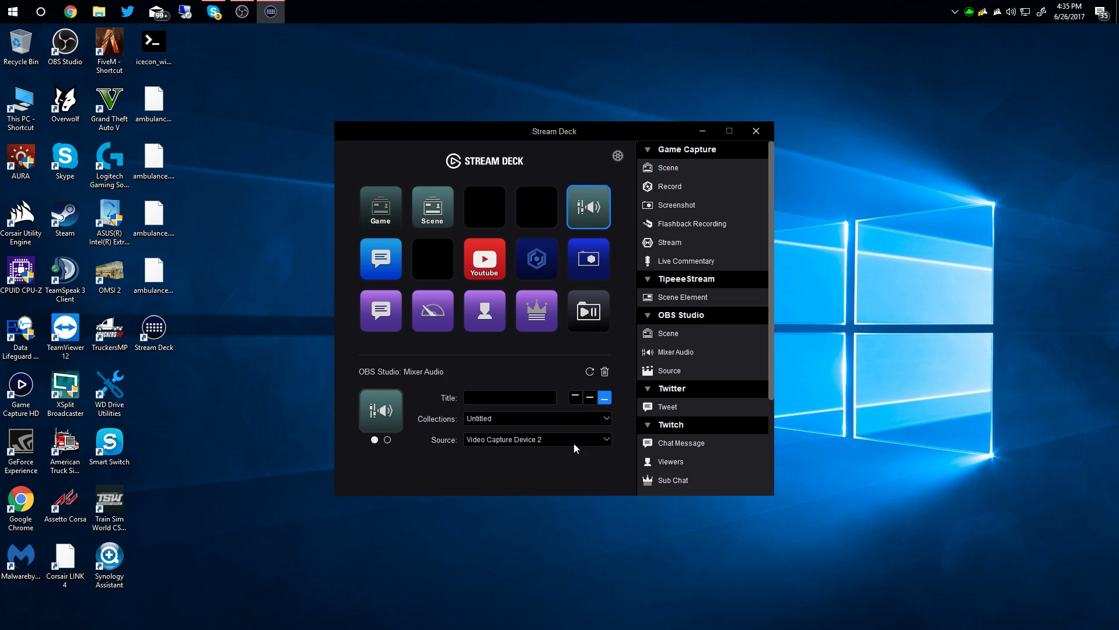
click(605, 442)
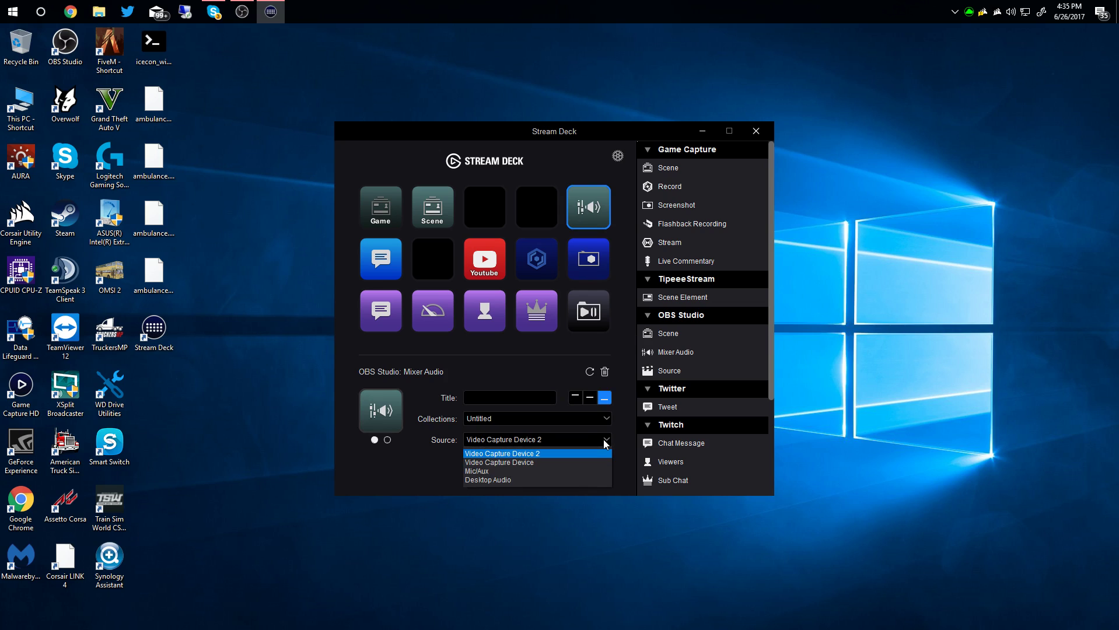
click(605, 442)
right_click(605, 209)
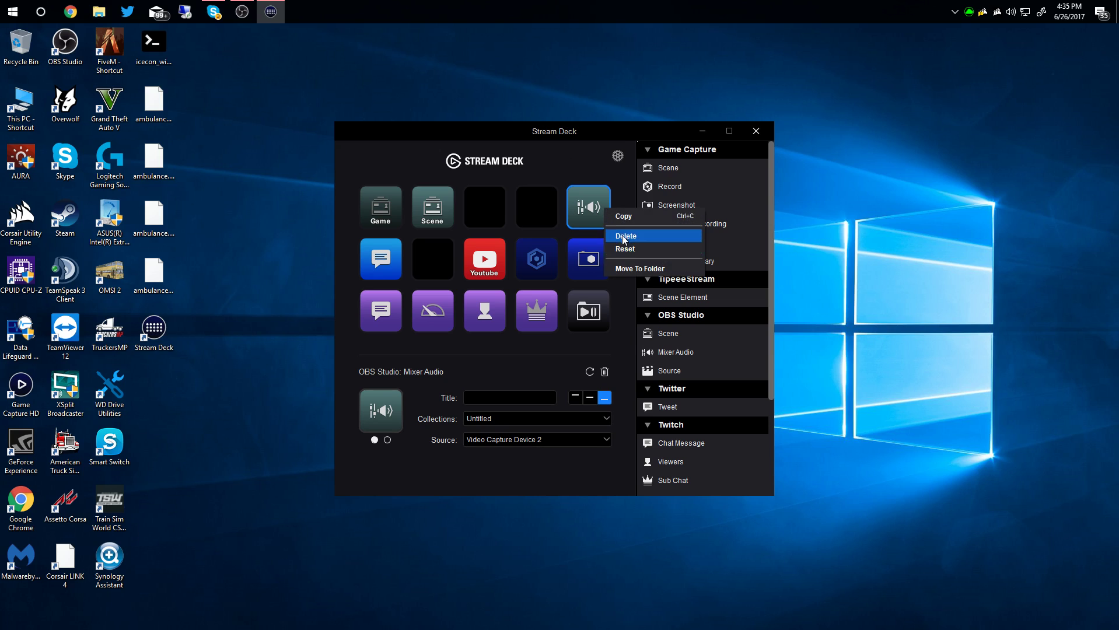
click(624, 236)
click(588, 363)
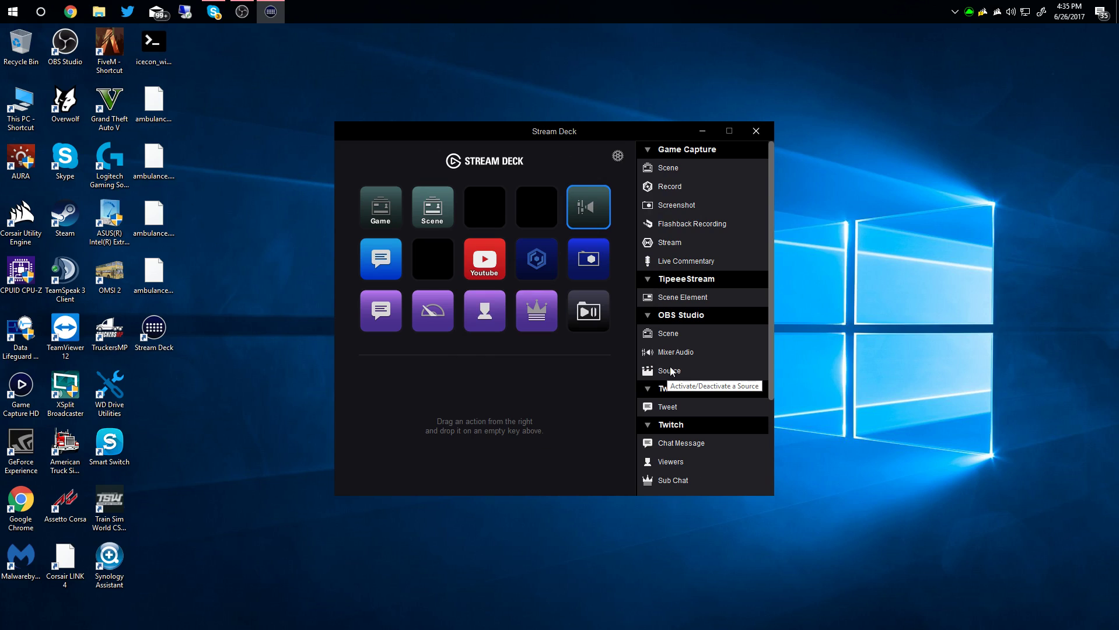
scroll(673, 367, down, 3)
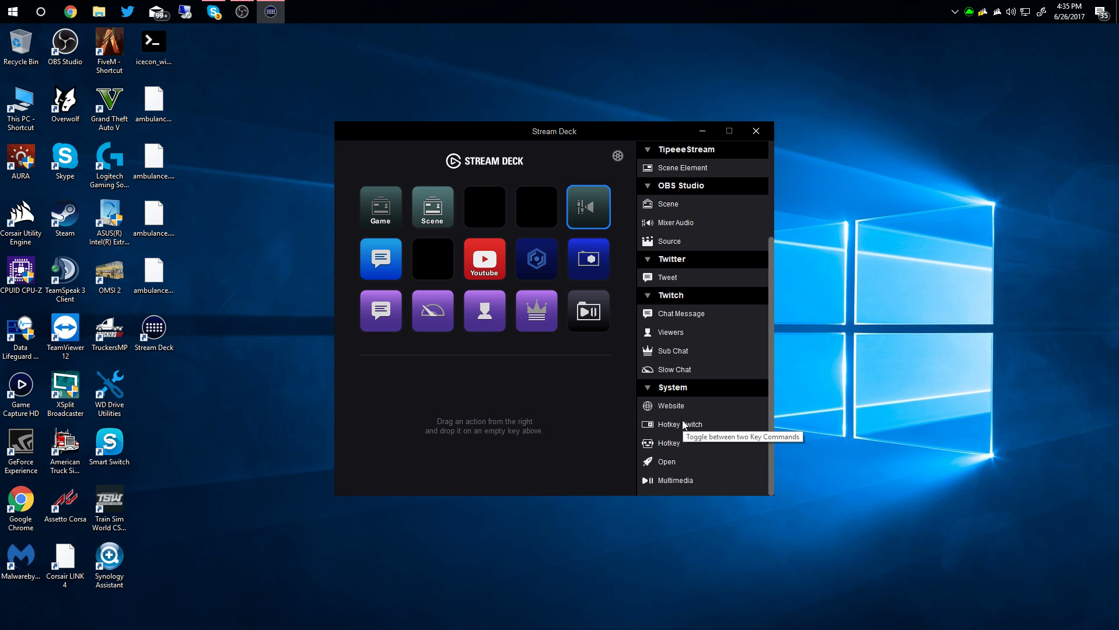
scroll(681, 423, up, 3)
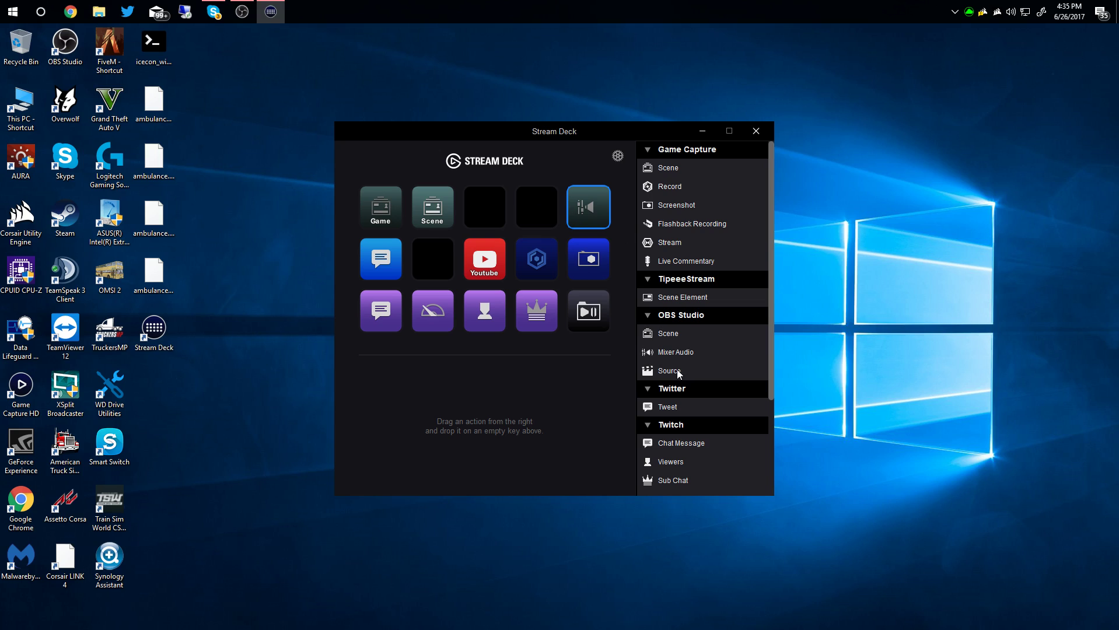
drag(680, 372, 486, 207)
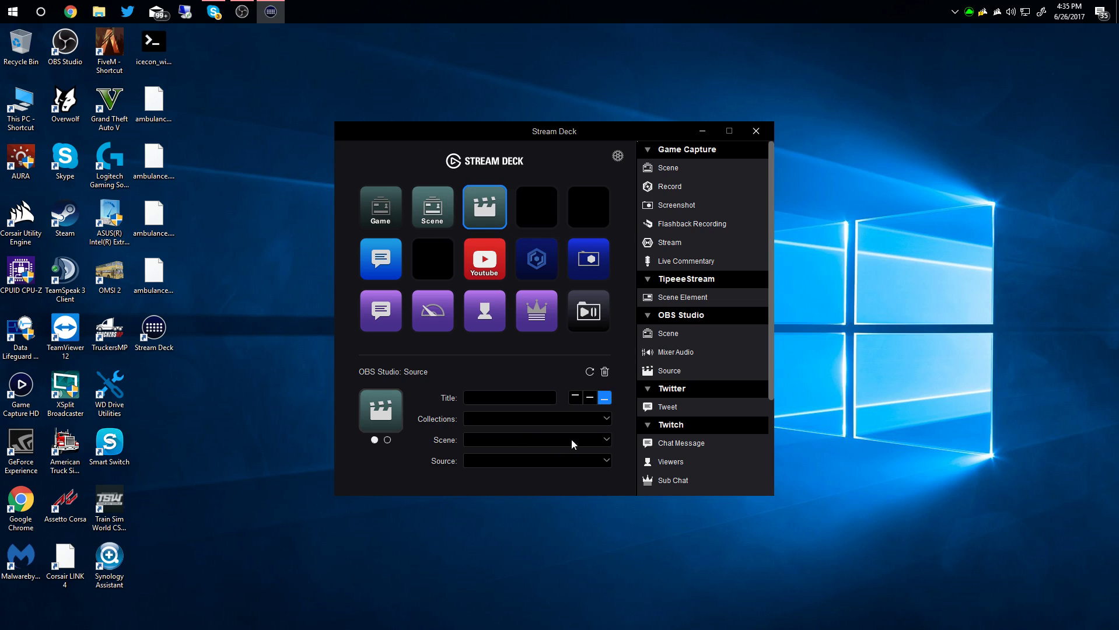
click(608, 442)
click(518, 452)
click(575, 461)
click(433, 416)
right_click(489, 198)
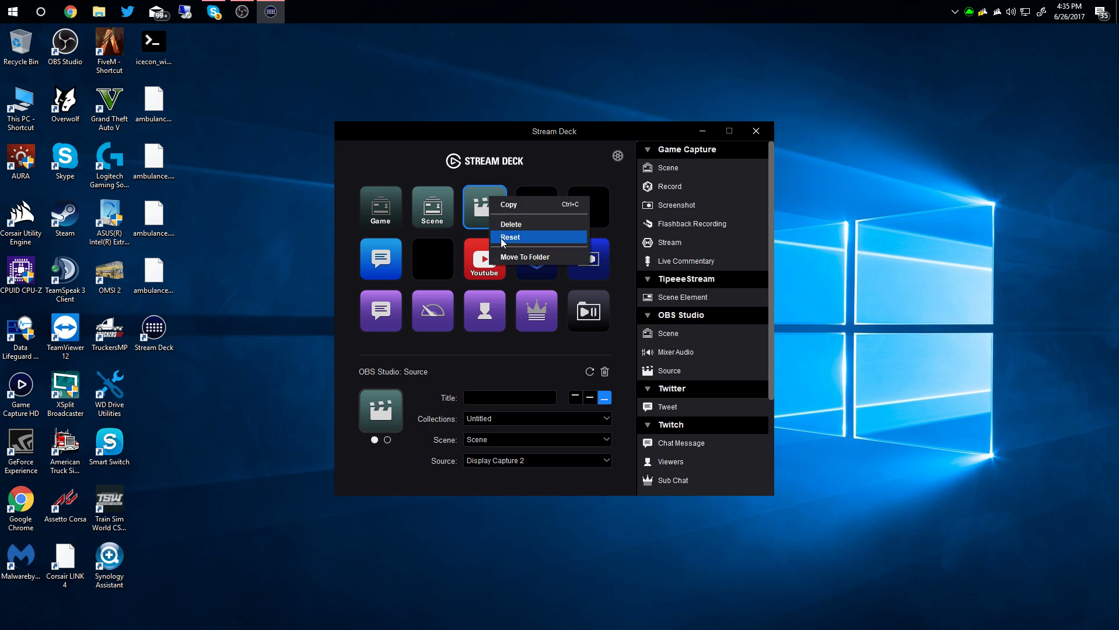
click(499, 240)
click(587, 360)
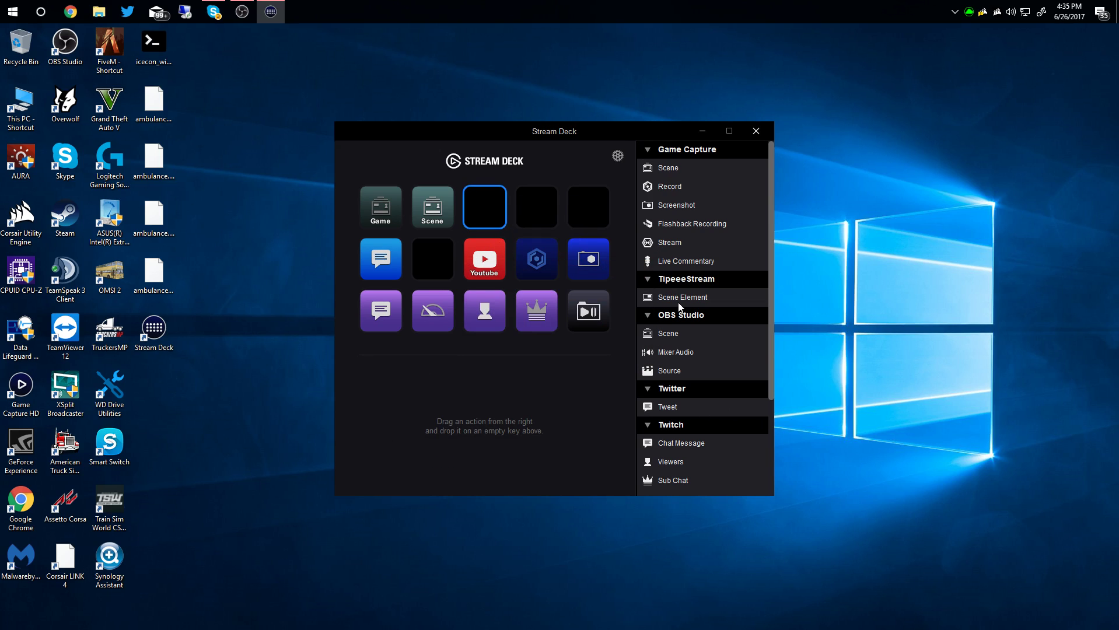
- Use the multimedia folder's volume keys to bring the system volume from 100 to 96
scroll(685, 313, down, 3)
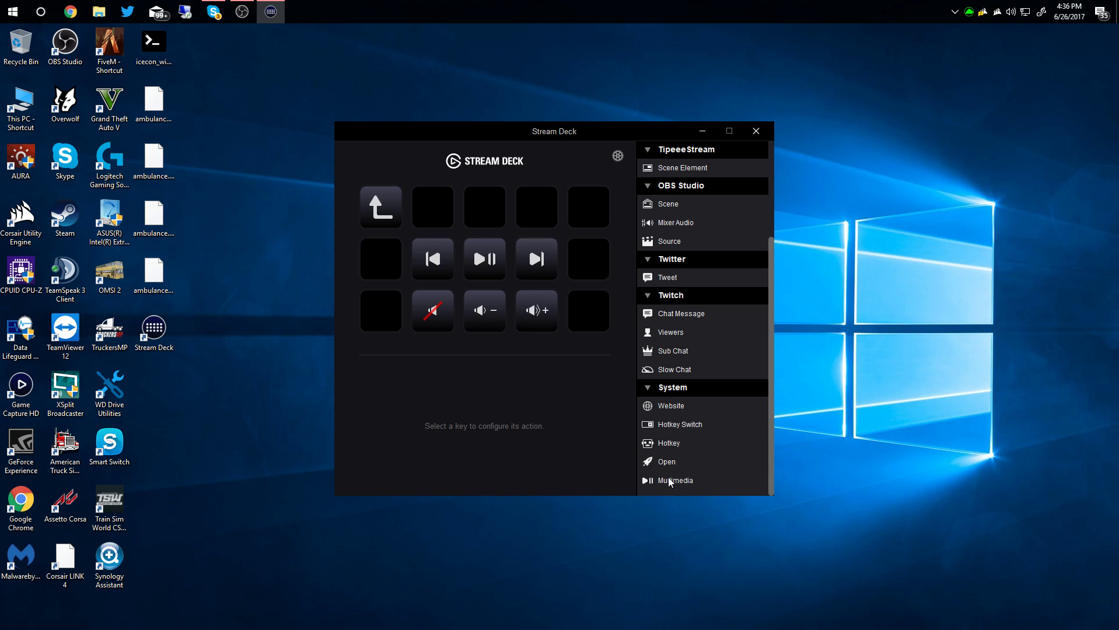
key(XF86AudioRaiseVolume)
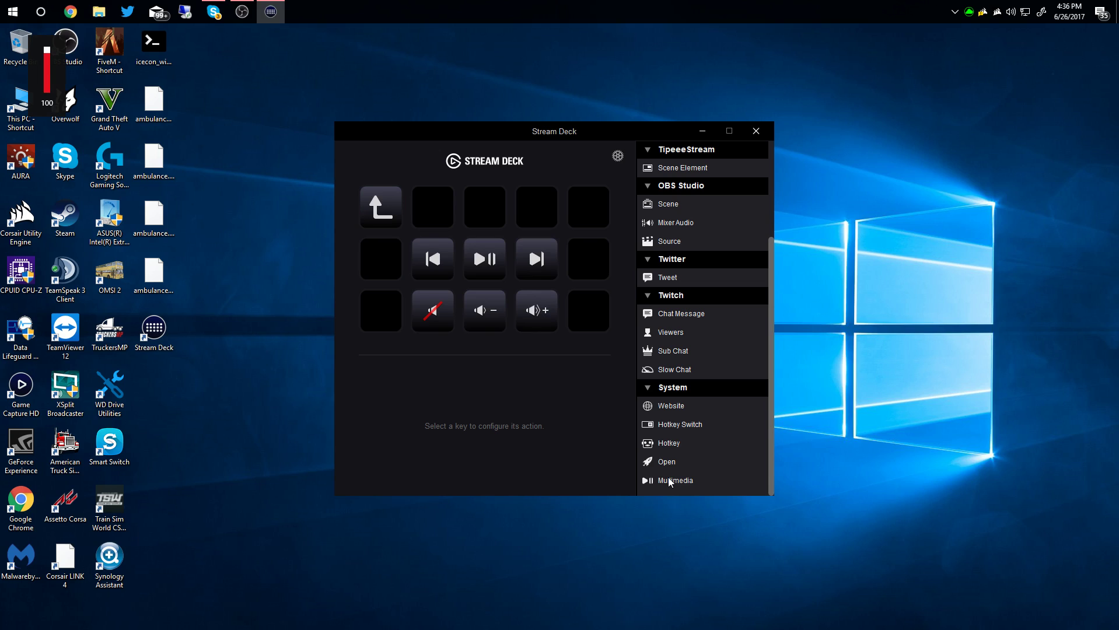
key(XF86AudioLowerVolume)
key(XF86AudioLowerVolume)
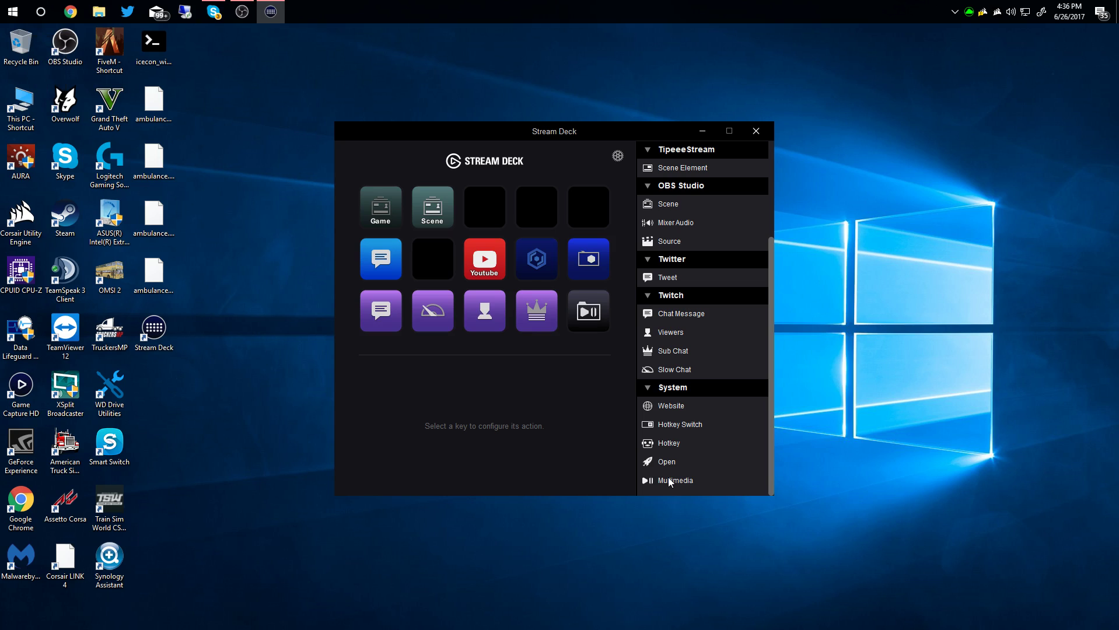
- Delete the Game Capture Record key and the blue capture key
click(537, 275)
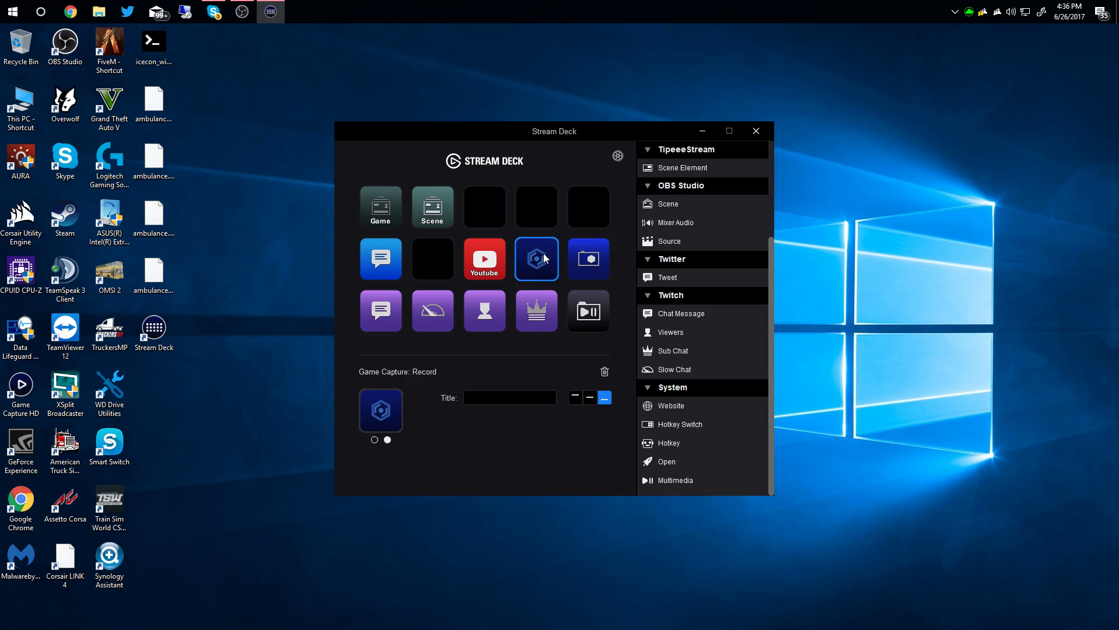
right_click(545, 259)
click(563, 280)
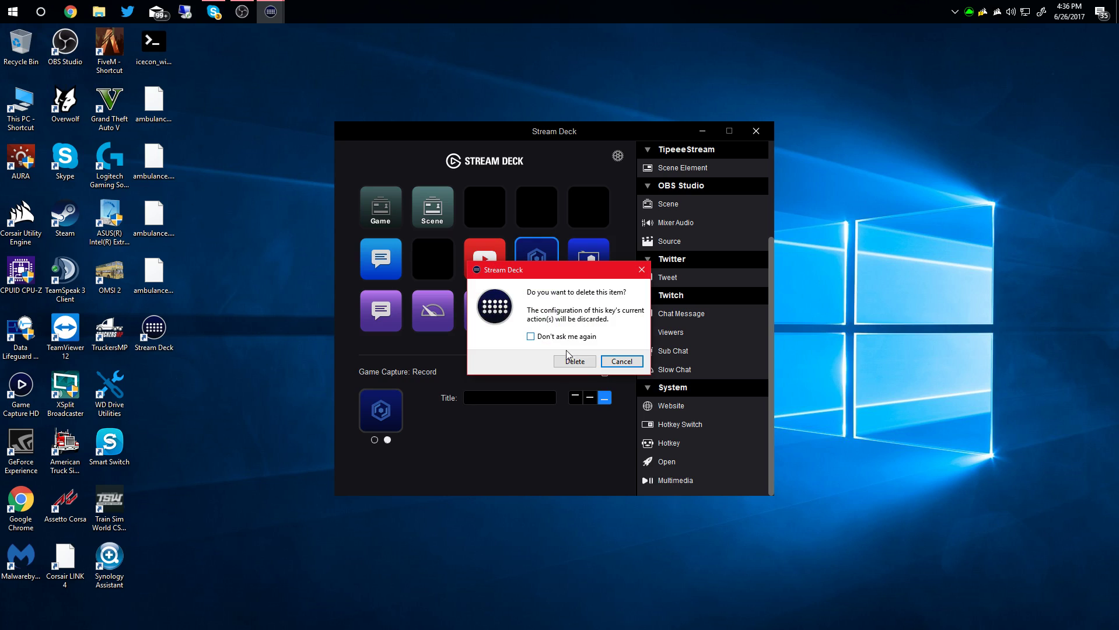
click(575, 361)
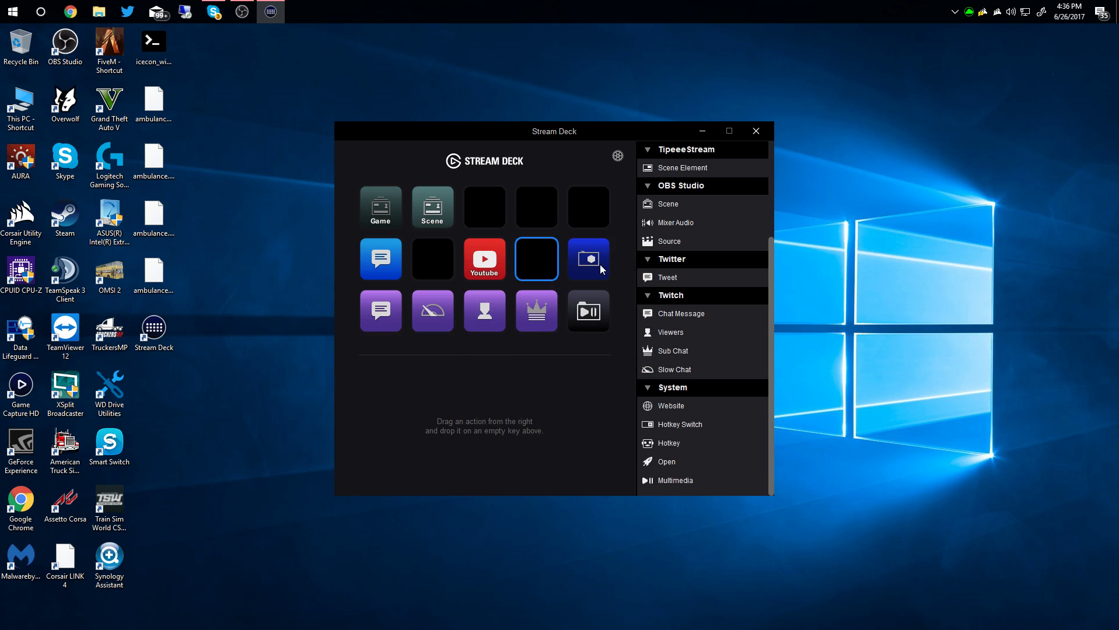
right_click(600, 264)
click(607, 292)
click(563, 360)
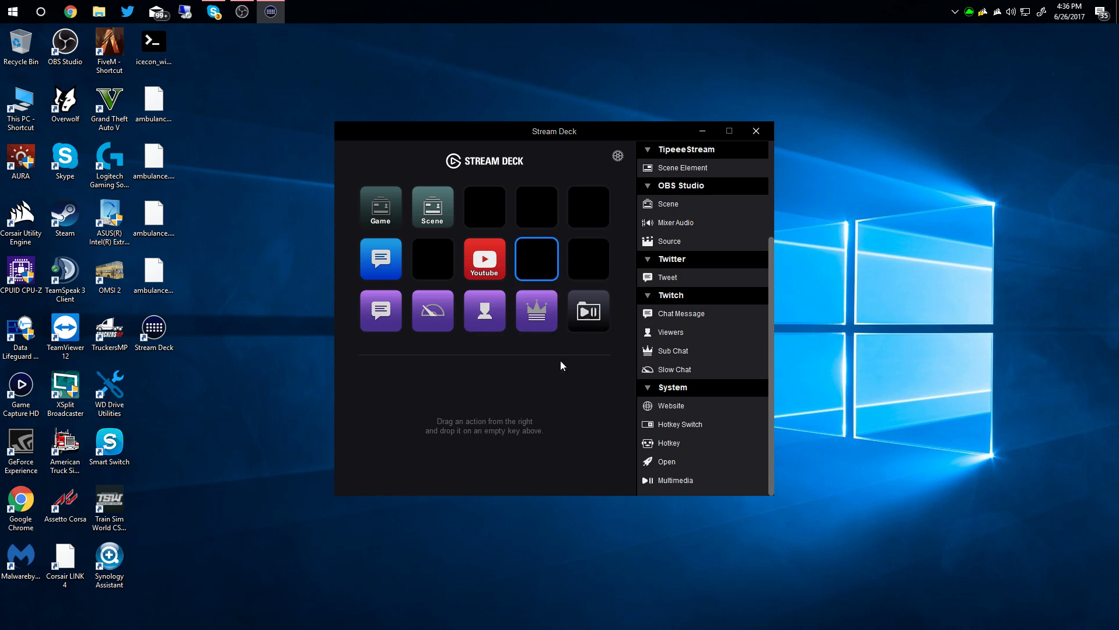
- Delete the Twitch Chat Message and Slow Chat keys
click(382, 324)
right_click(385, 321)
click(429, 349)
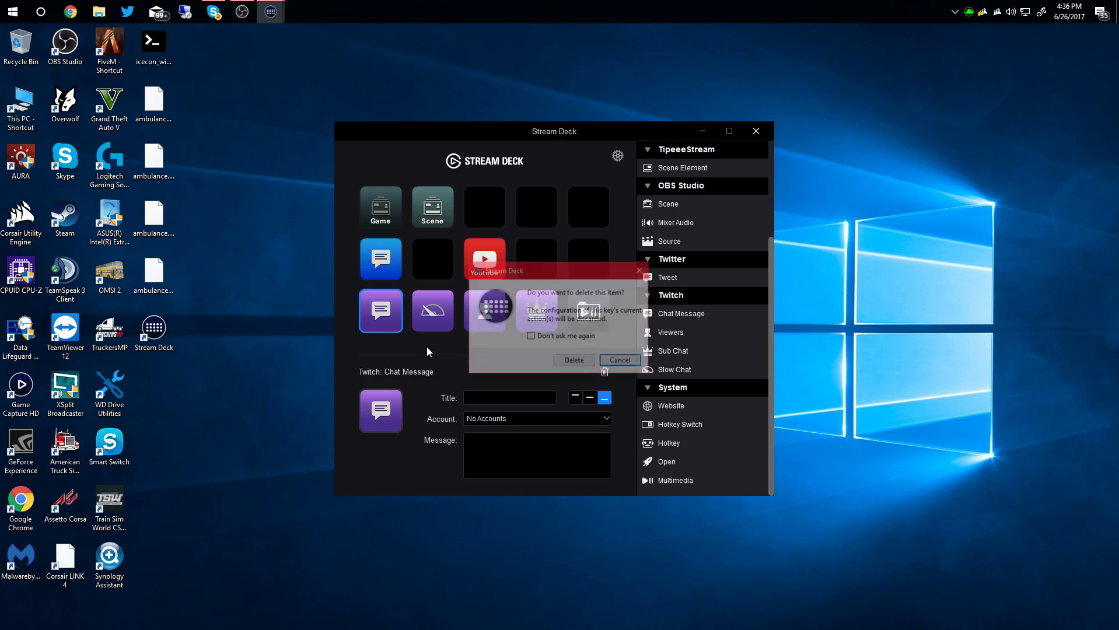
click(573, 363)
click(434, 313)
click(488, 324)
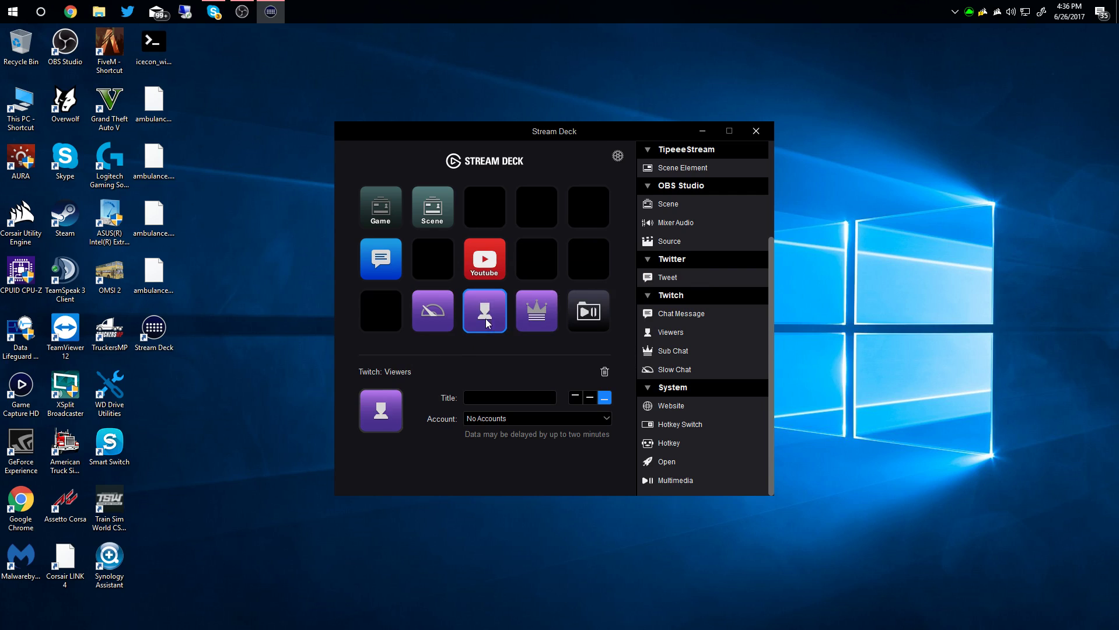
click(446, 306)
right_click(446, 305)
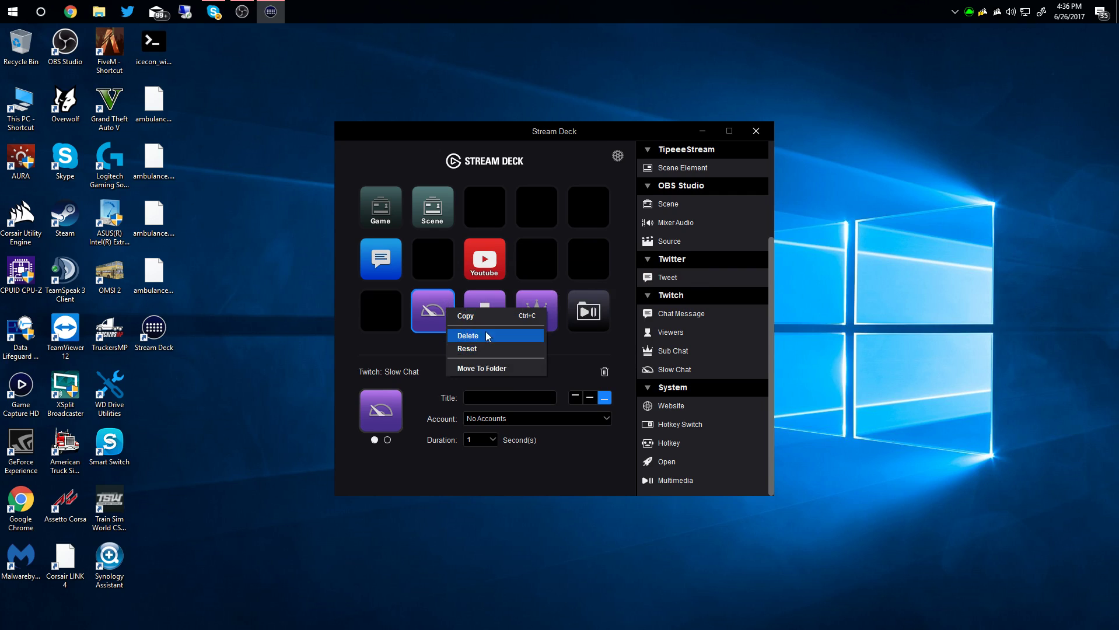
click(487, 337)
click(572, 362)
- Delete the Twitch Viewers and Sub Chat keys
click(490, 327)
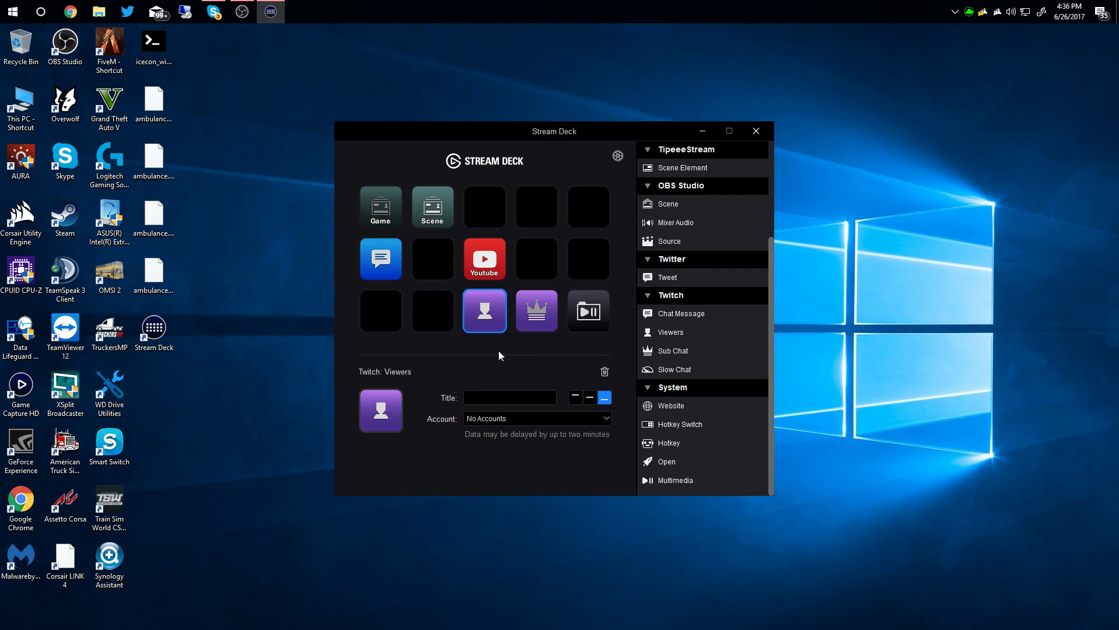
right_click(492, 324)
click(508, 342)
click(572, 359)
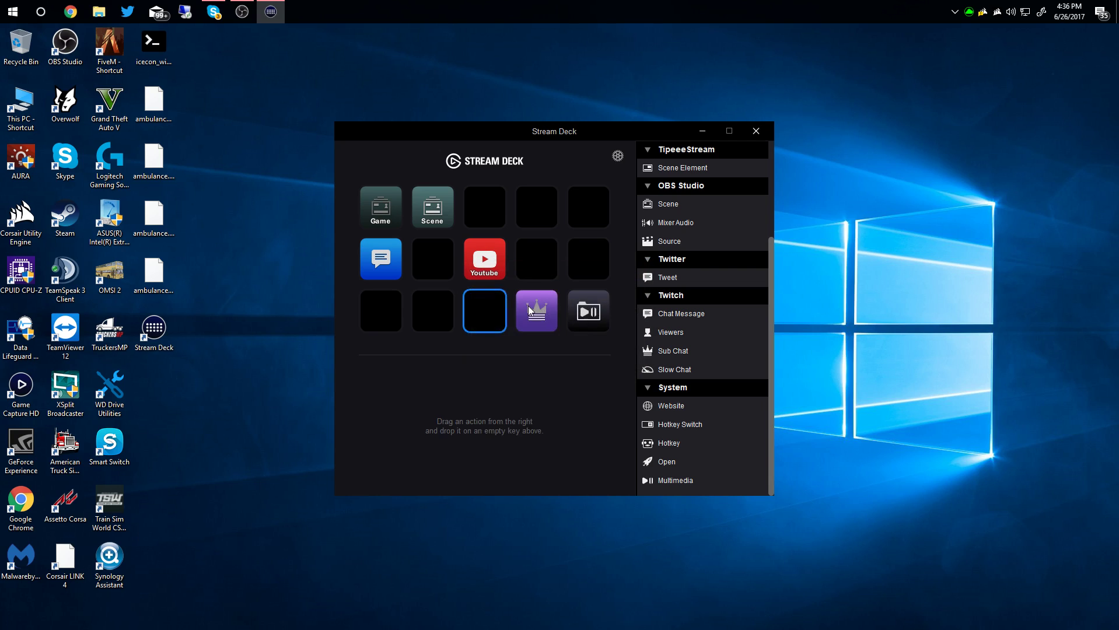
click(530, 310)
right_click(530, 311)
click(562, 336)
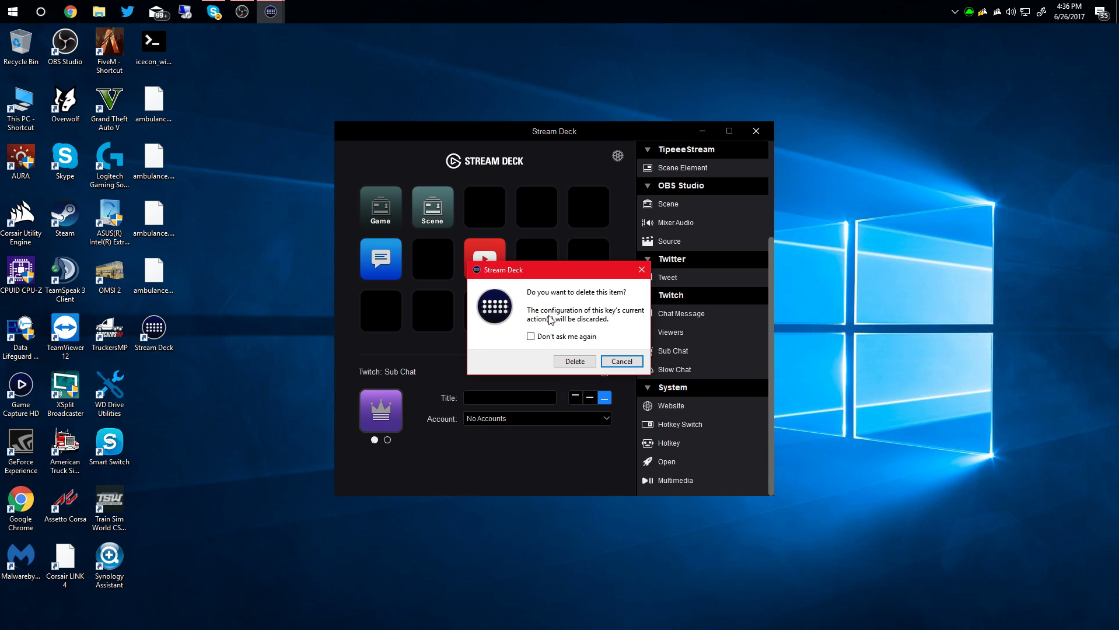
click(587, 361)
- Move the Scene key to the top-right slot and start bringing Game toward it
drag(439, 219, 589, 211)
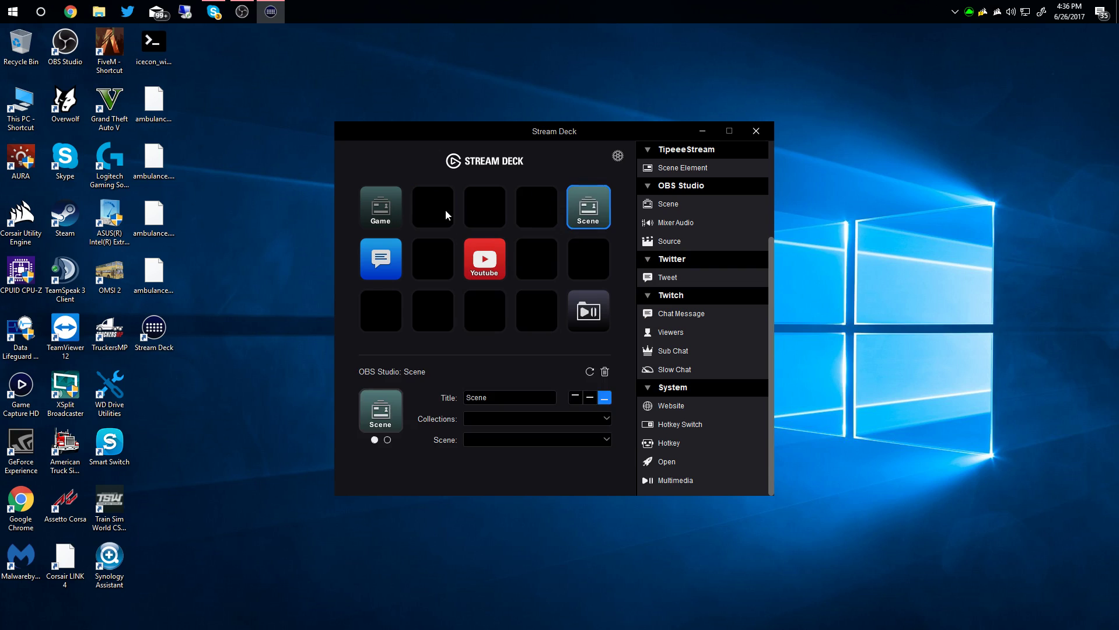
click(445, 211)
drag(380, 206, 569, 214)
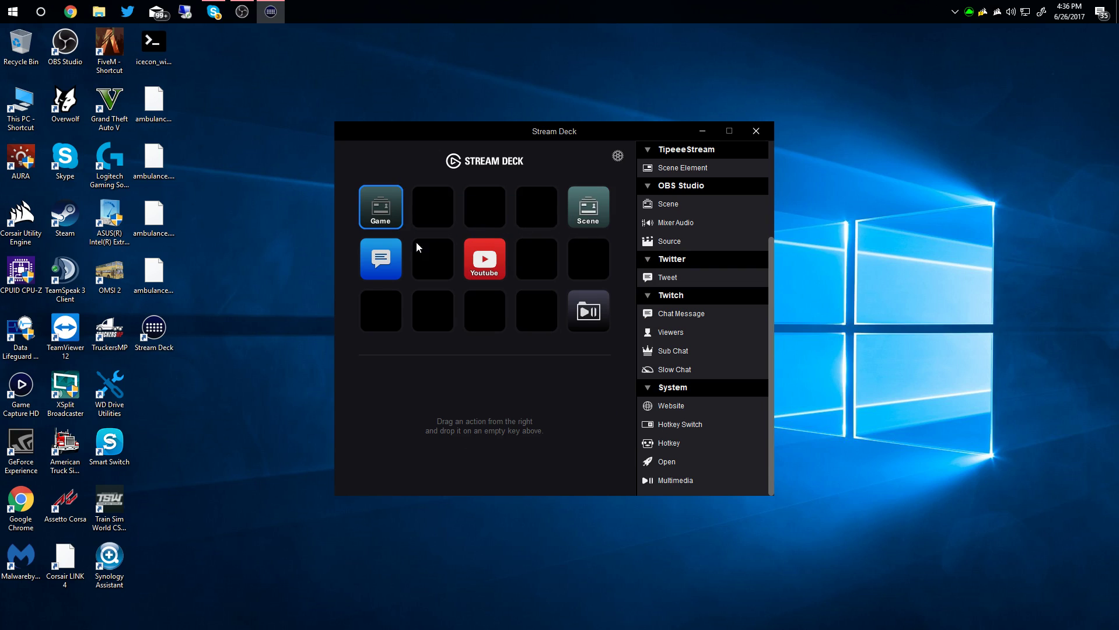
- Put Game in slot 4 beside Scene, delete the Tweet key, and move the folder to slot 1
drag(389, 203, 536, 207)
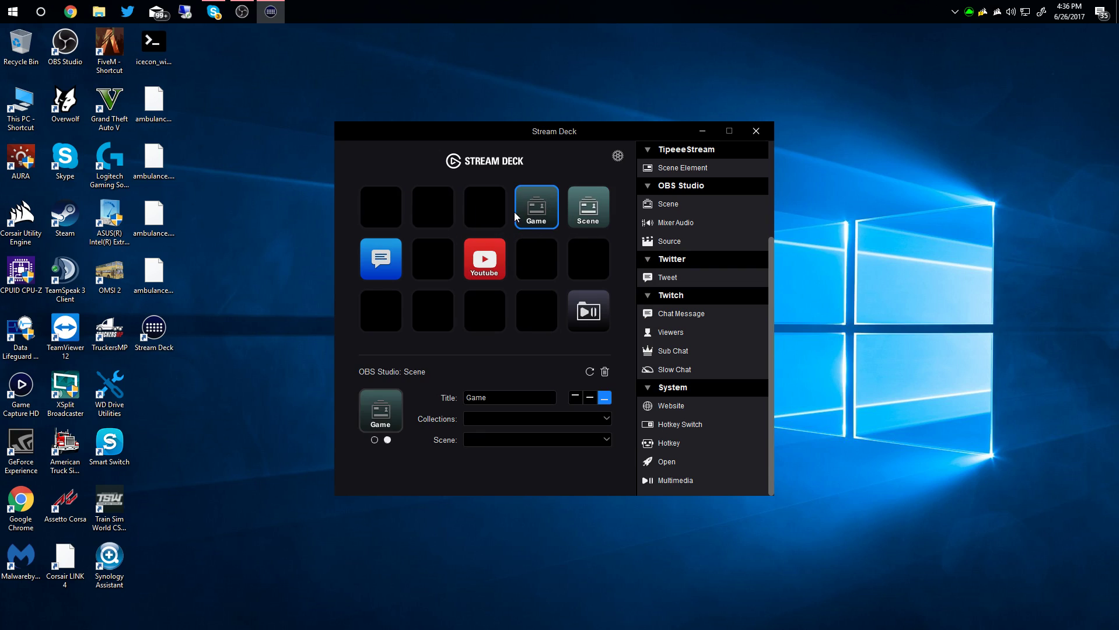
right_click(378, 262)
click(392, 284)
click(587, 363)
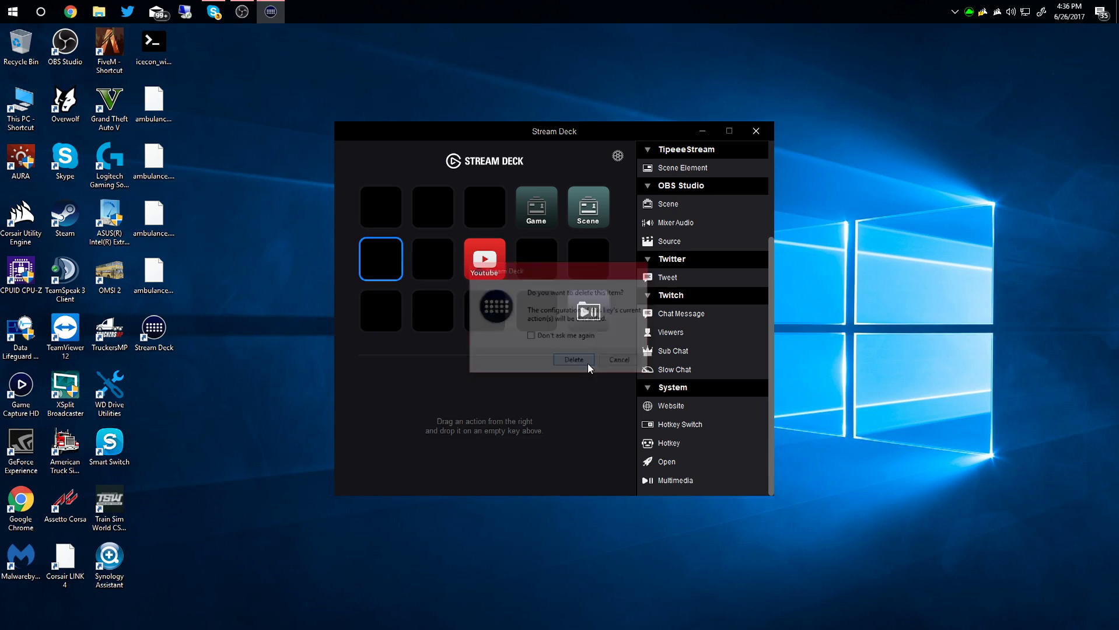
drag(594, 311, 388, 207)
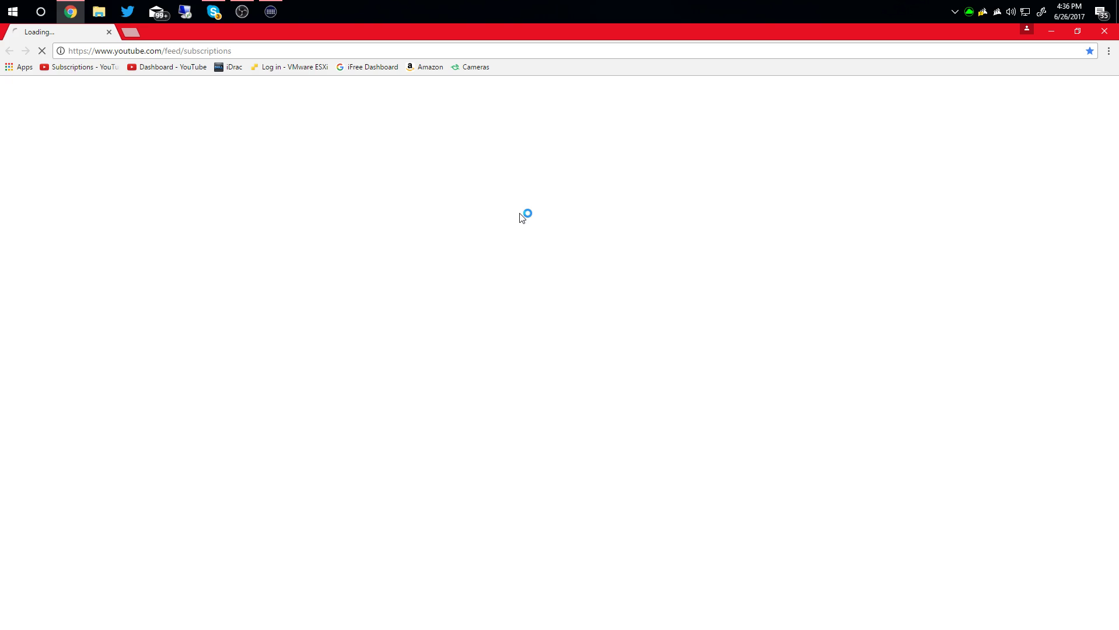
- Close the YouTube Chrome window and review the YouTube key's website settings
click(1099, 31)
click(485, 273)
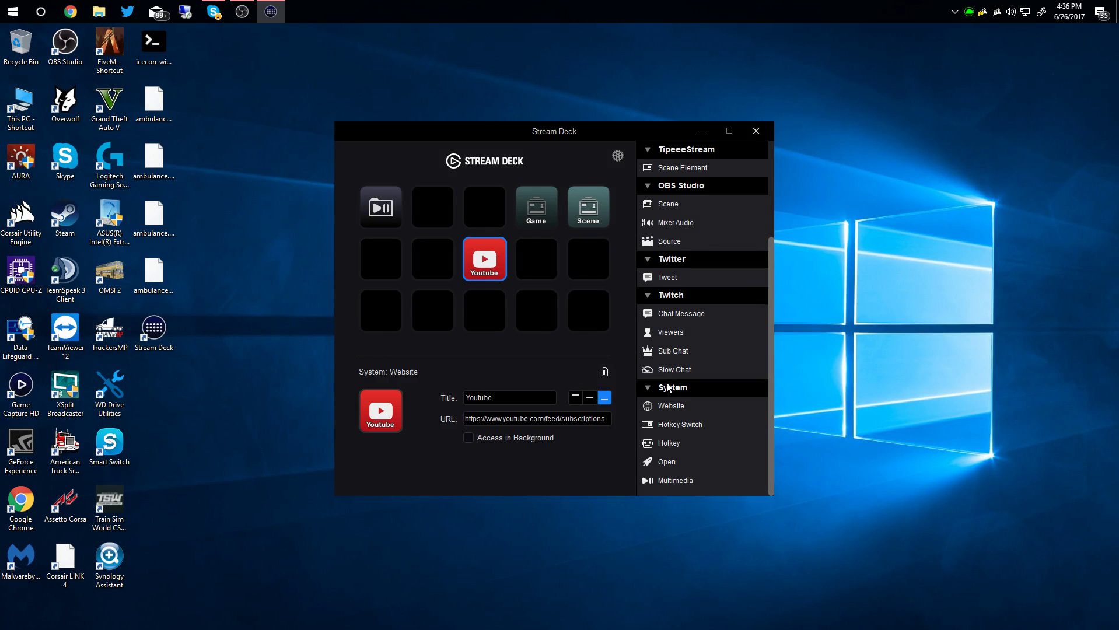
scroll(707, 391, up, 3)
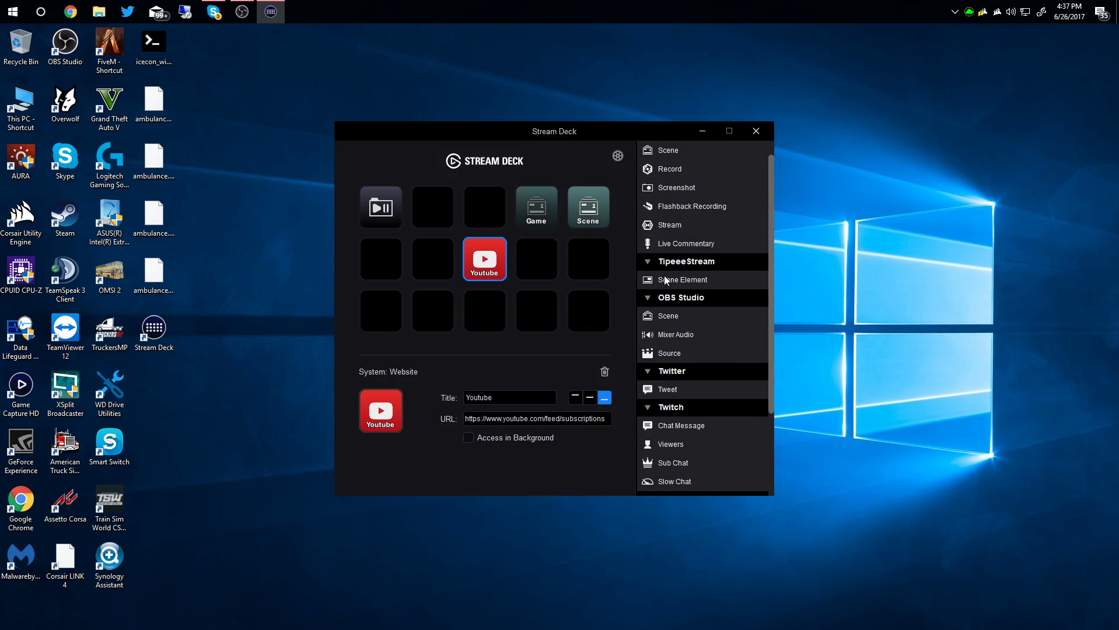
scroll(679, 432, down, 2)
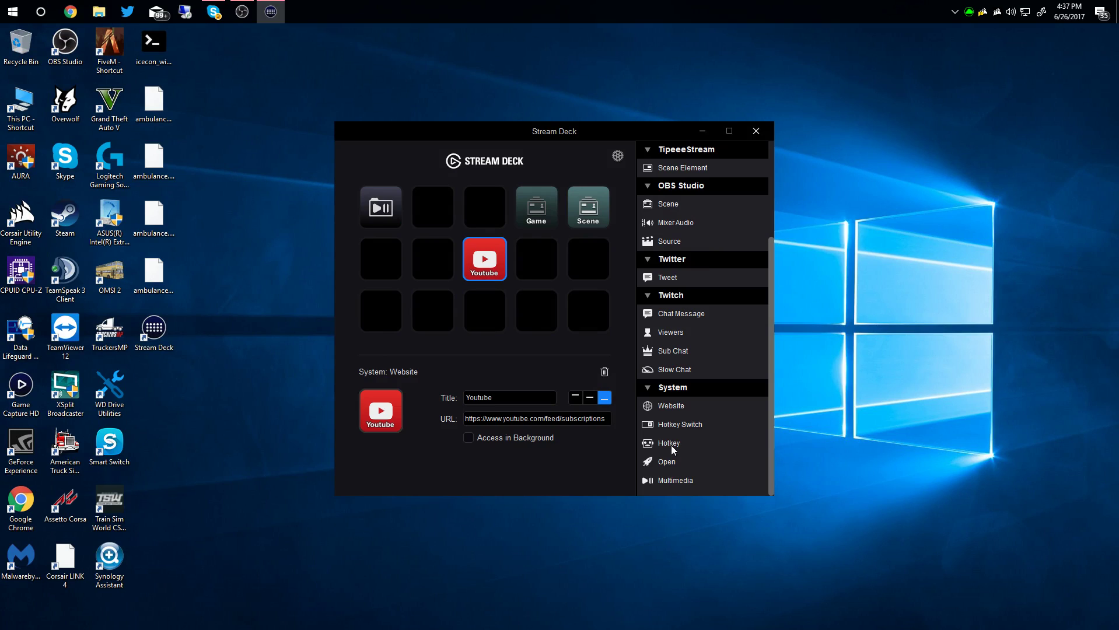
- Add a trial System Hotkey key to row 2's first slot, then delete it
drag(671, 445, 379, 261)
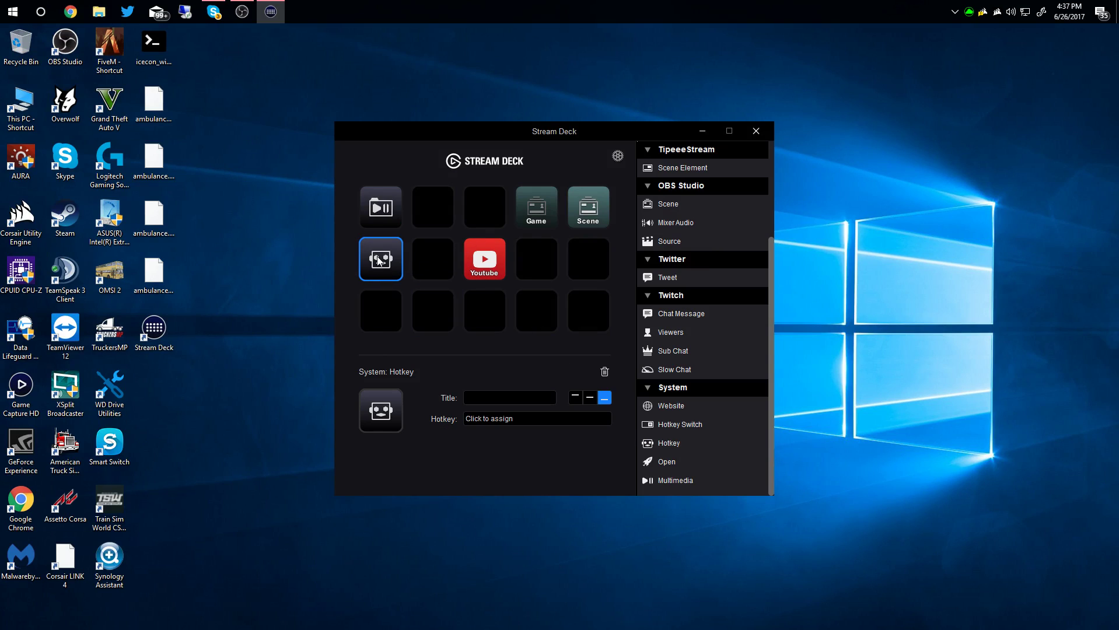
click(535, 419)
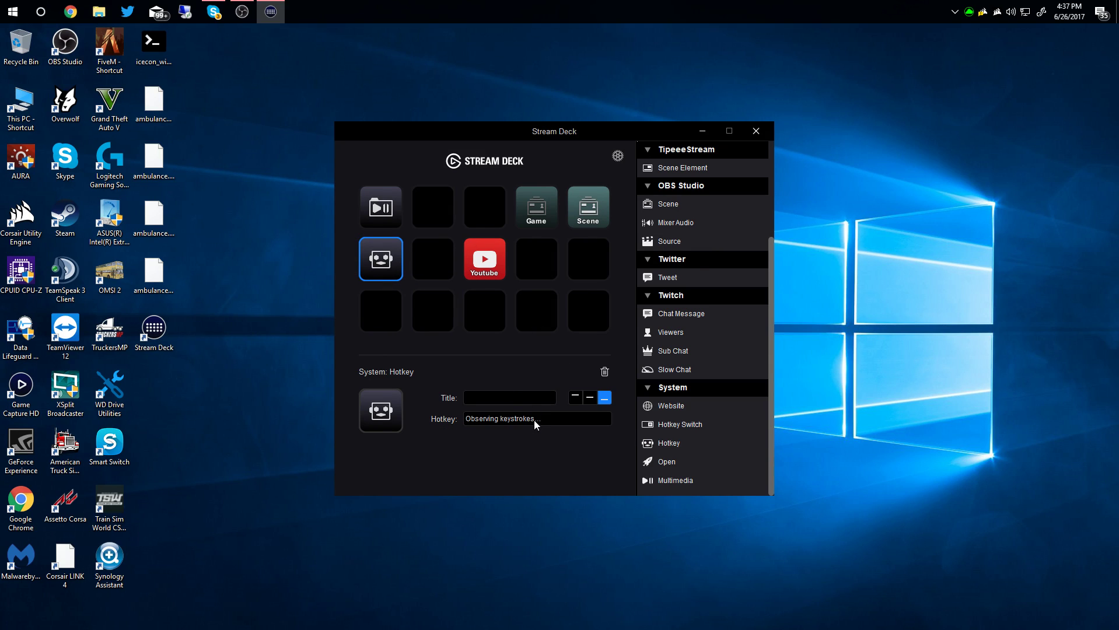
right_click(383, 255)
click(412, 284)
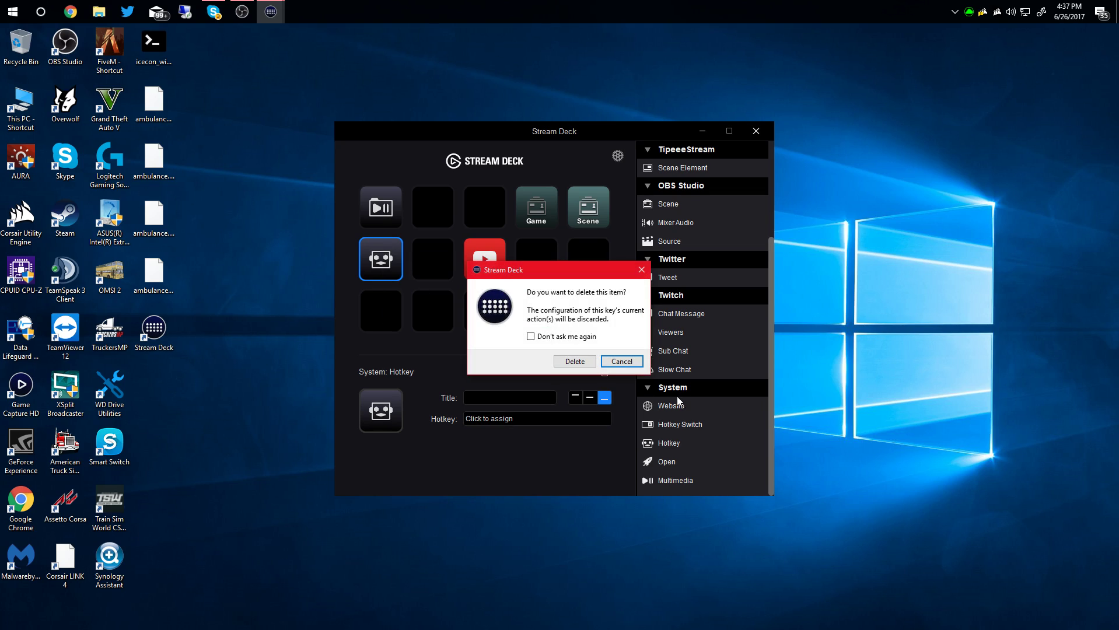
click(574, 362)
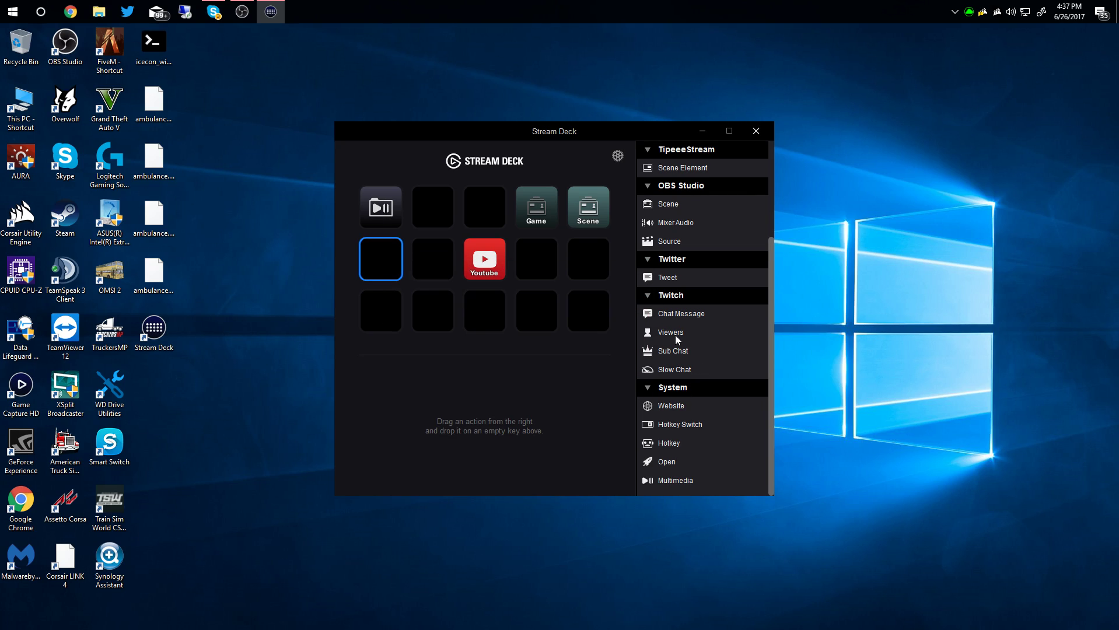
scroll(676, 338, up, 2)
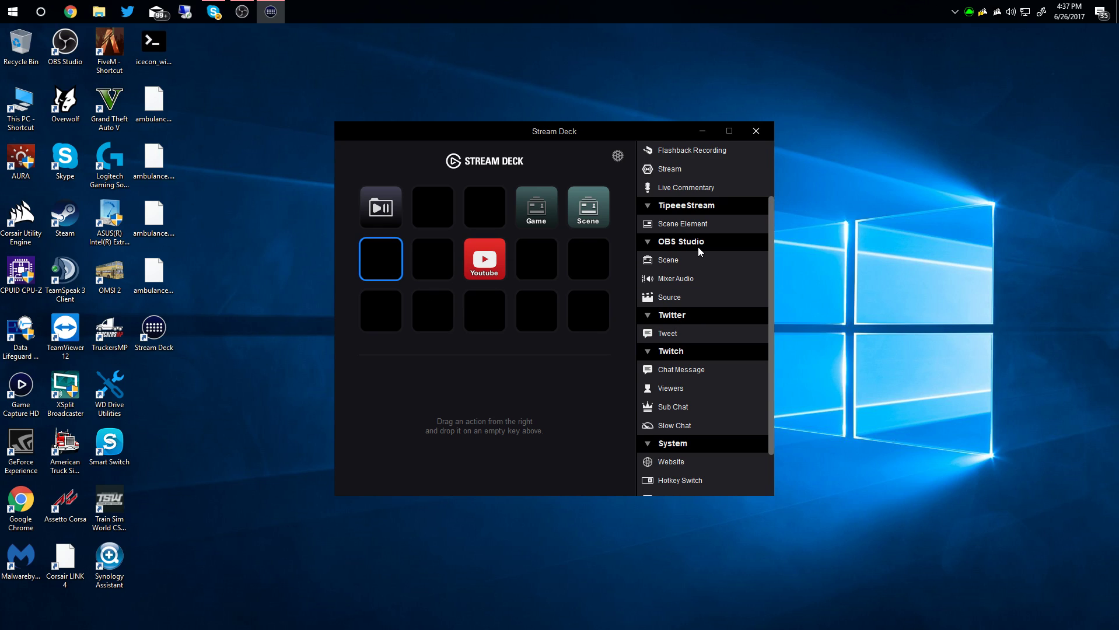
- Add an OBS Mixer Audio key on row 2, Untitled collection, with source Mic/Aux
drag(687, 279, 384, 257)
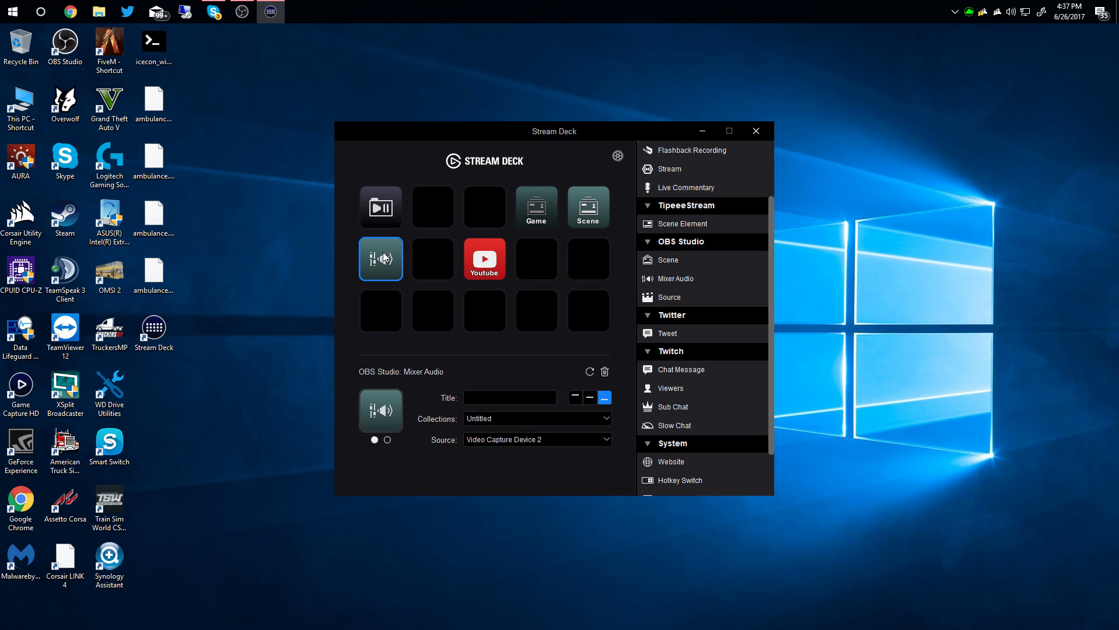
click(608, 420)
click(607, 431)
click(607, 441)
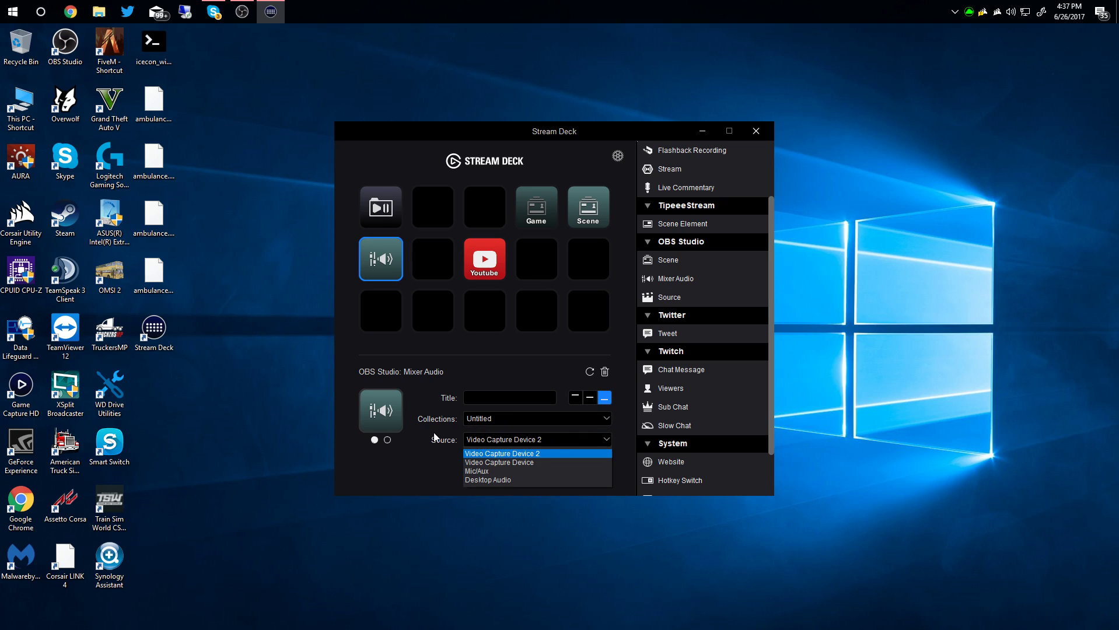
click(473, 472)
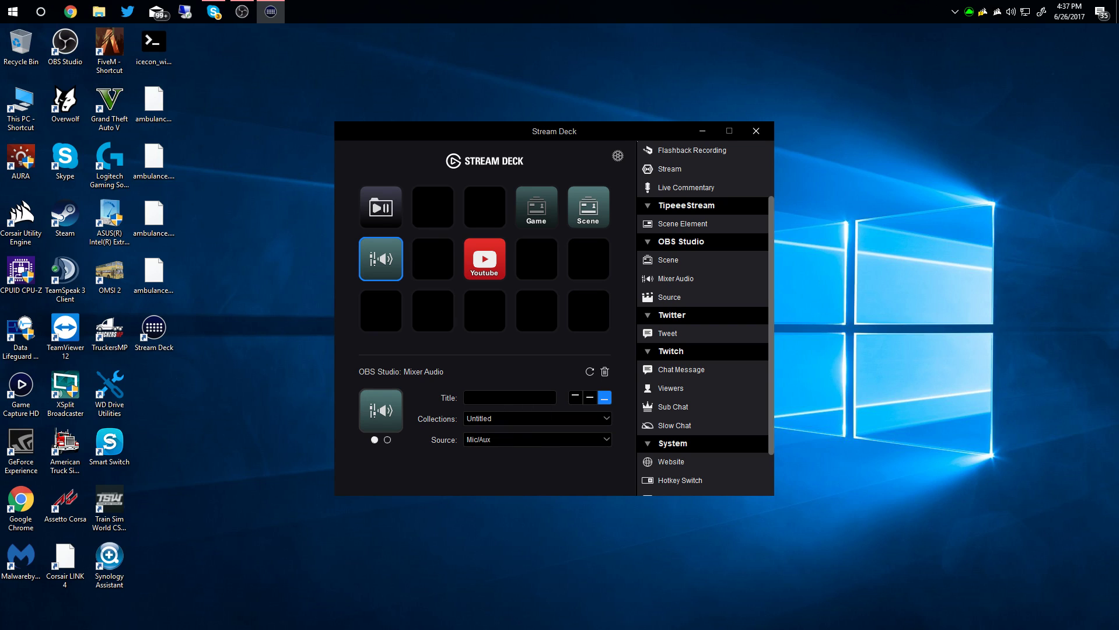
- Toggle the Mixer Audio key's two states and move it to the third top-row slot
click(388, 440)
click(375, 441)
drag(380, 257, 484, 204)
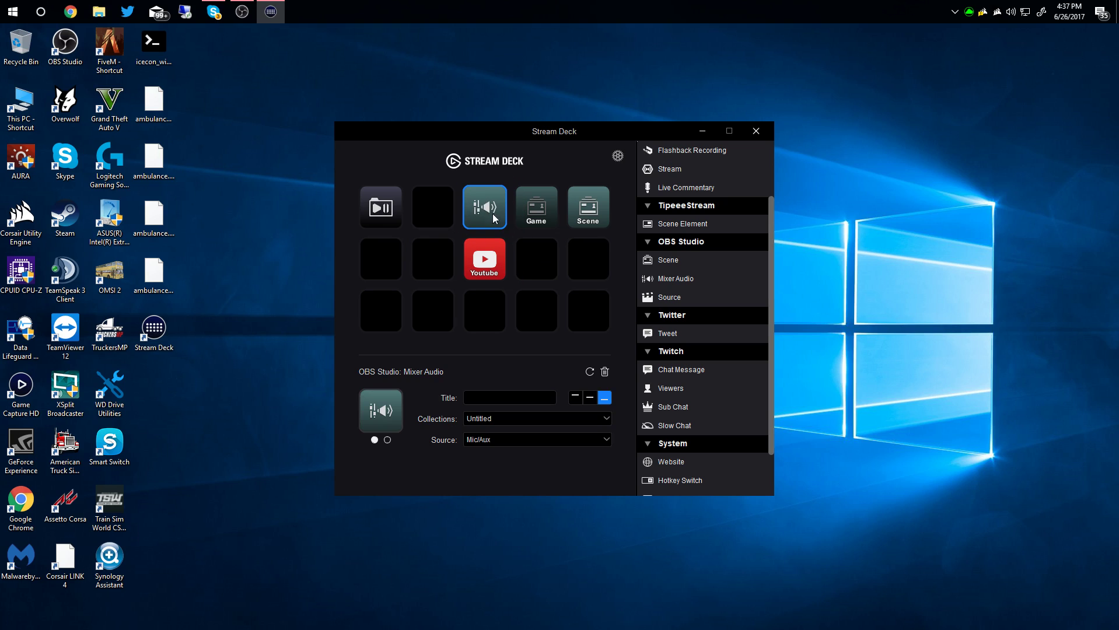
- Skip Set From File and choose Create New Icon for the mute key, launching Key Creator
right_click(464, 204)
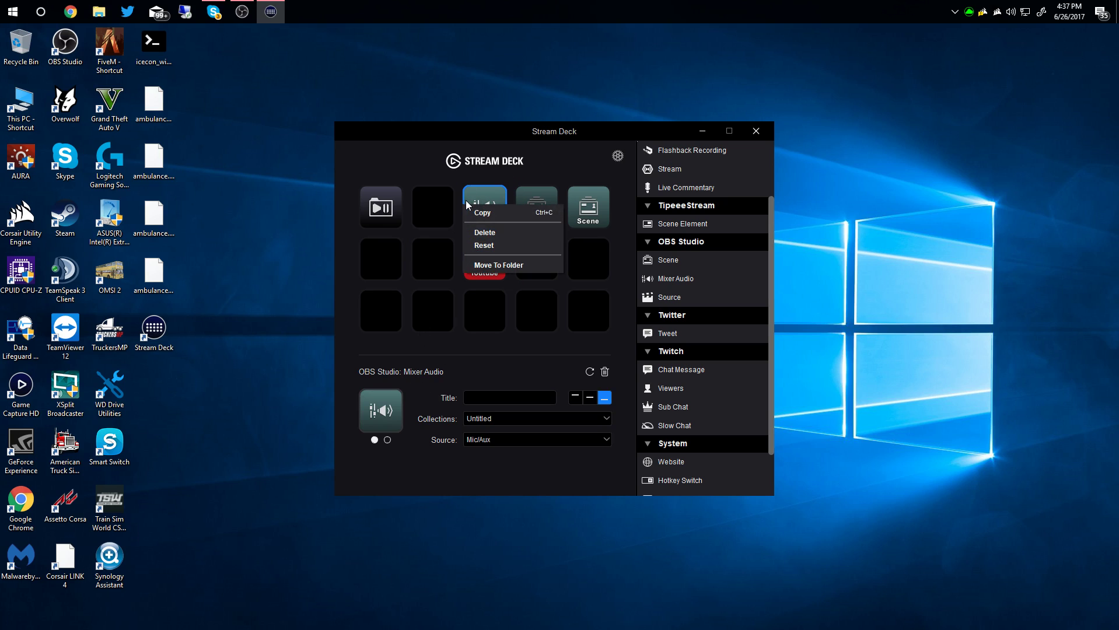
right_click(375, 404)
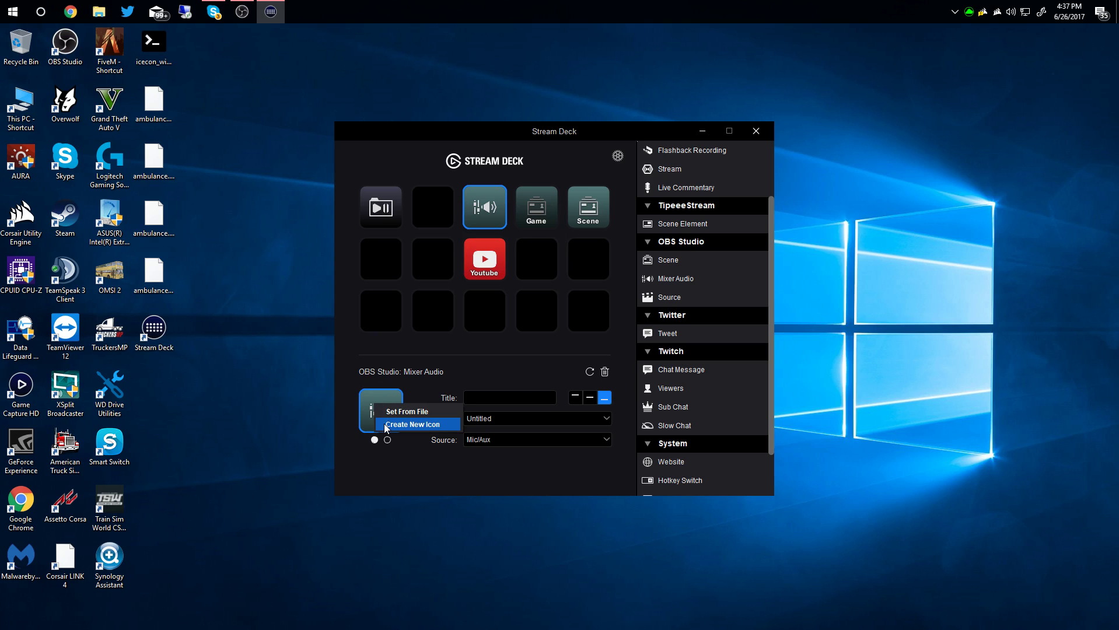
click(399, 412)
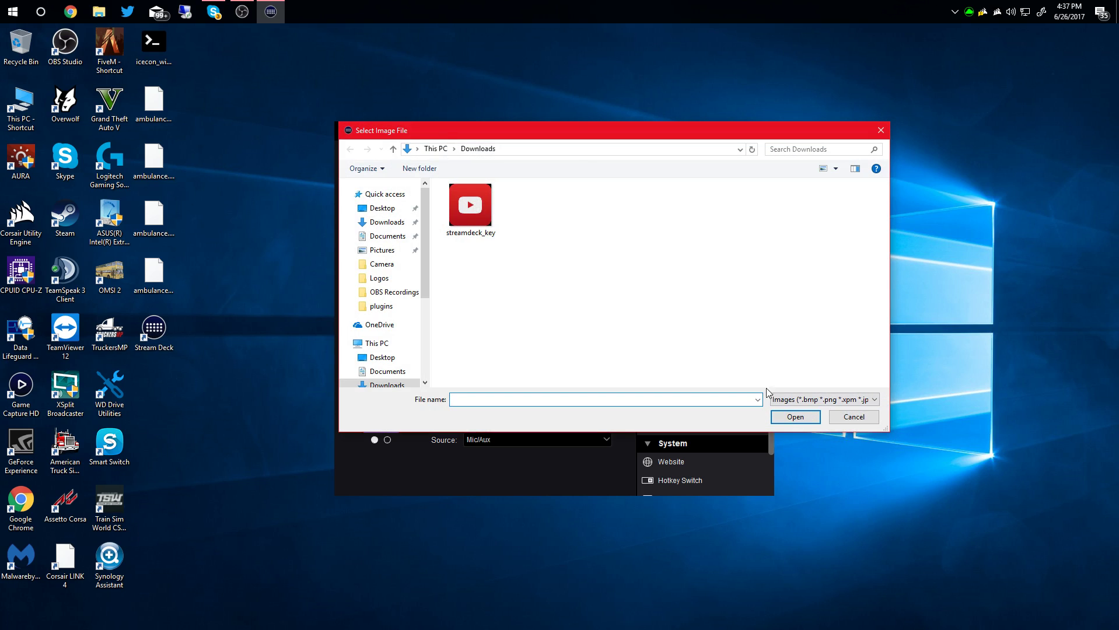
click(853, 417)
right_click(399, 412)
click(423, 433)
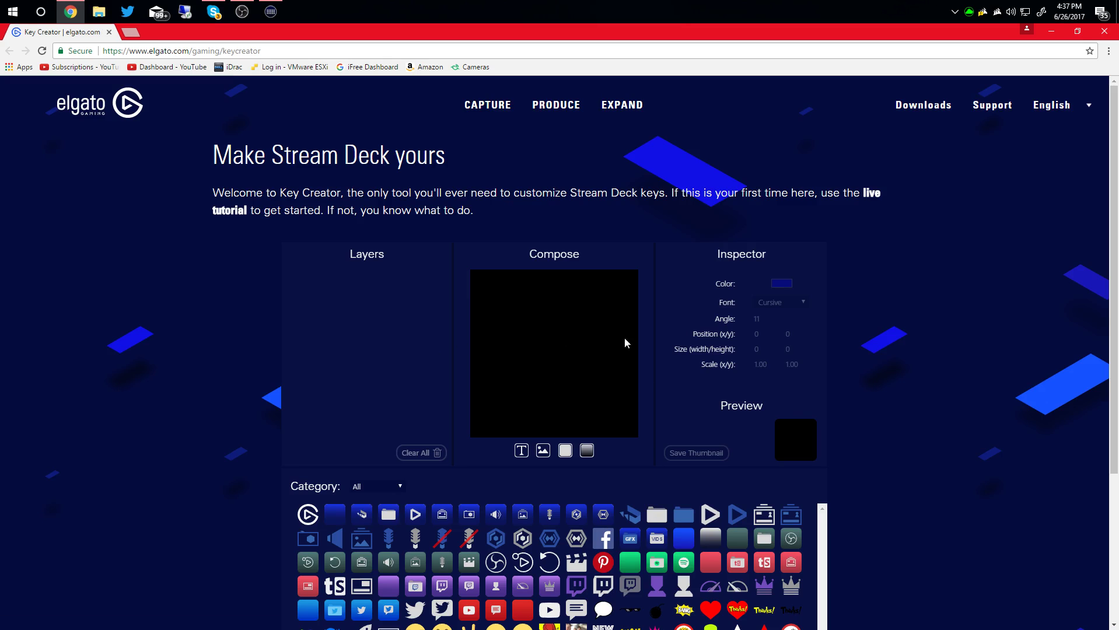
- Add the Microphone off icon to the canvas and scale it up to 2.71
scroll(210, 335, down, 4)
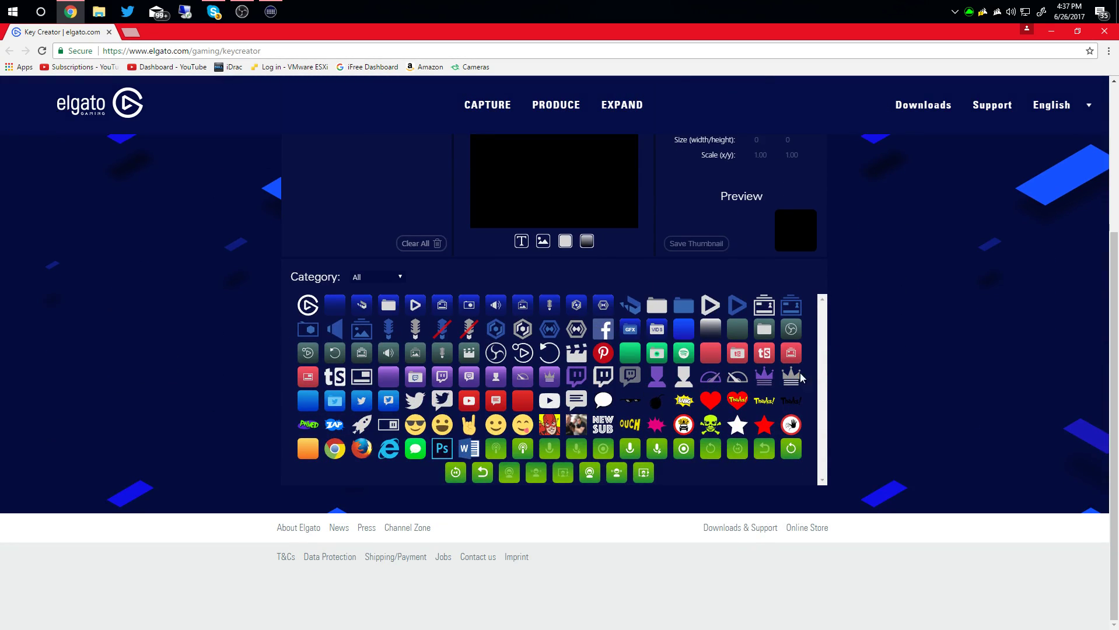
scroll(441, 412, up, 1)
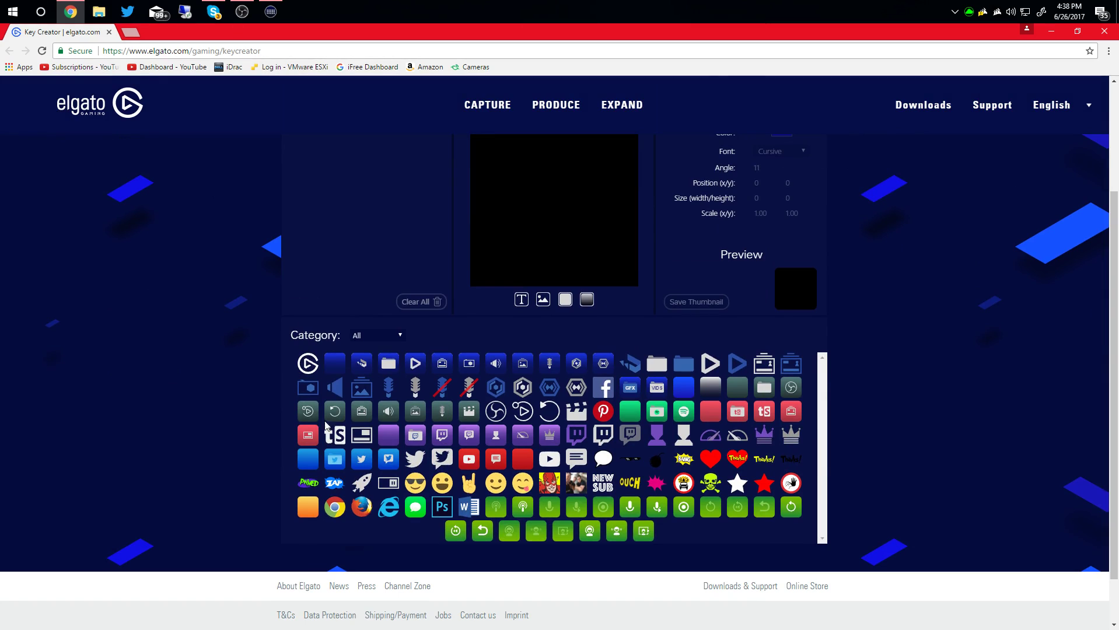
click(461, 389)
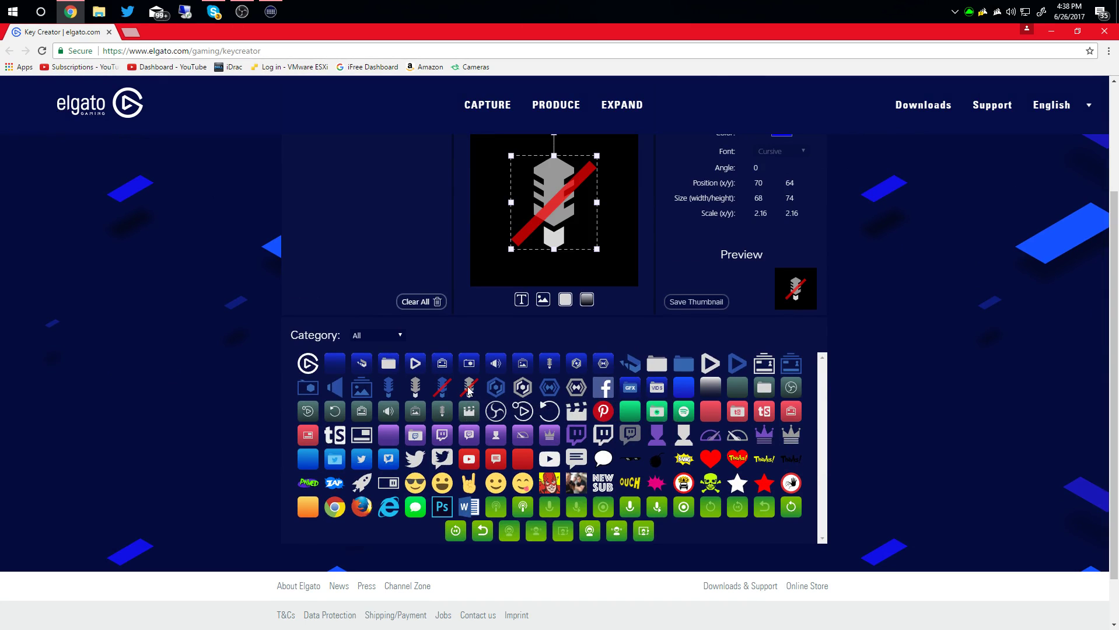
scroll(493, 369, up, 2)
drag(511, 273, 515, 294)
mouse_move(588, 352)
mouse_down()
mouse_move(608, 376)
mouse_move(575, 355)
mouse_up()
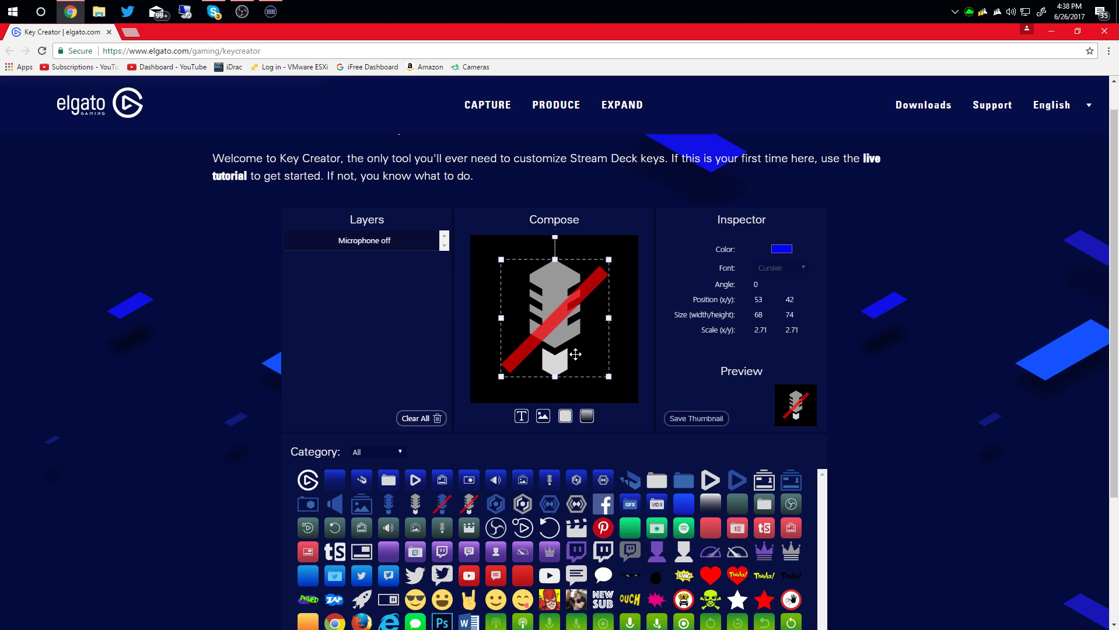
- Save the icon as the thumbnail image streamdeck_key (1).png
right_click(622, 307)
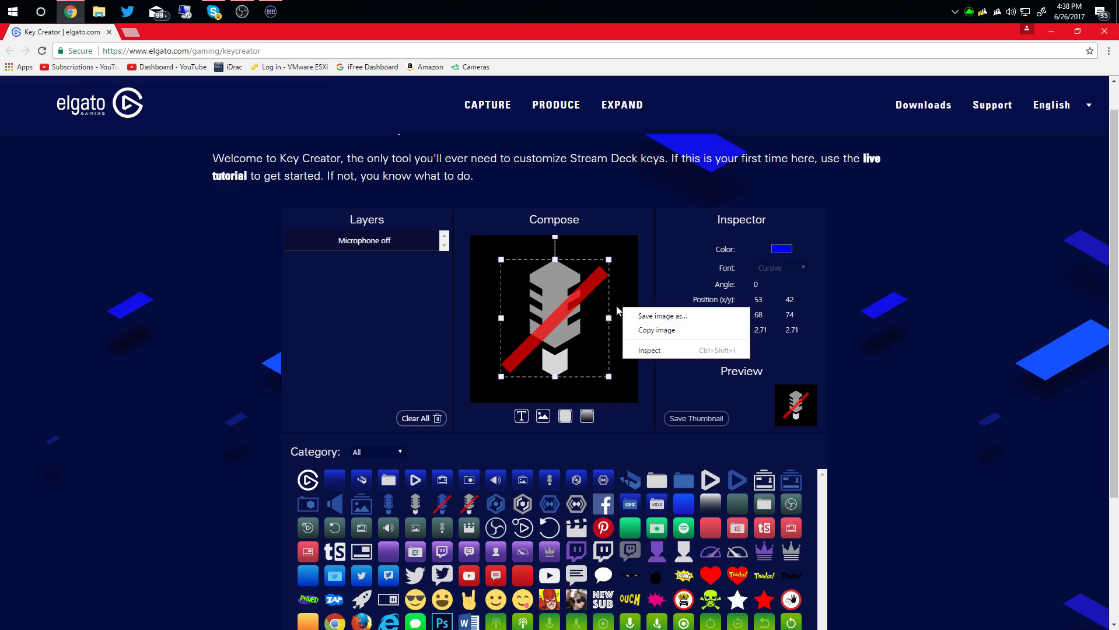
click(617, 286)
click(671, 418)
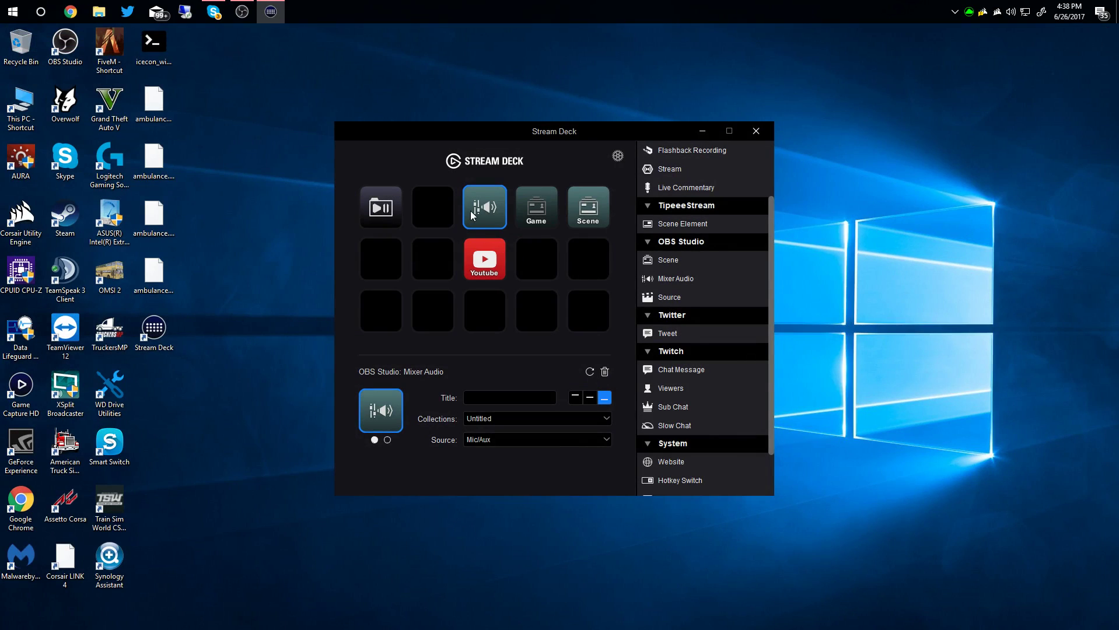
- Set the Mic/Aux mute key's icon from the image file streamdeck_key (1), then deselect the key
right_click(472, 214)
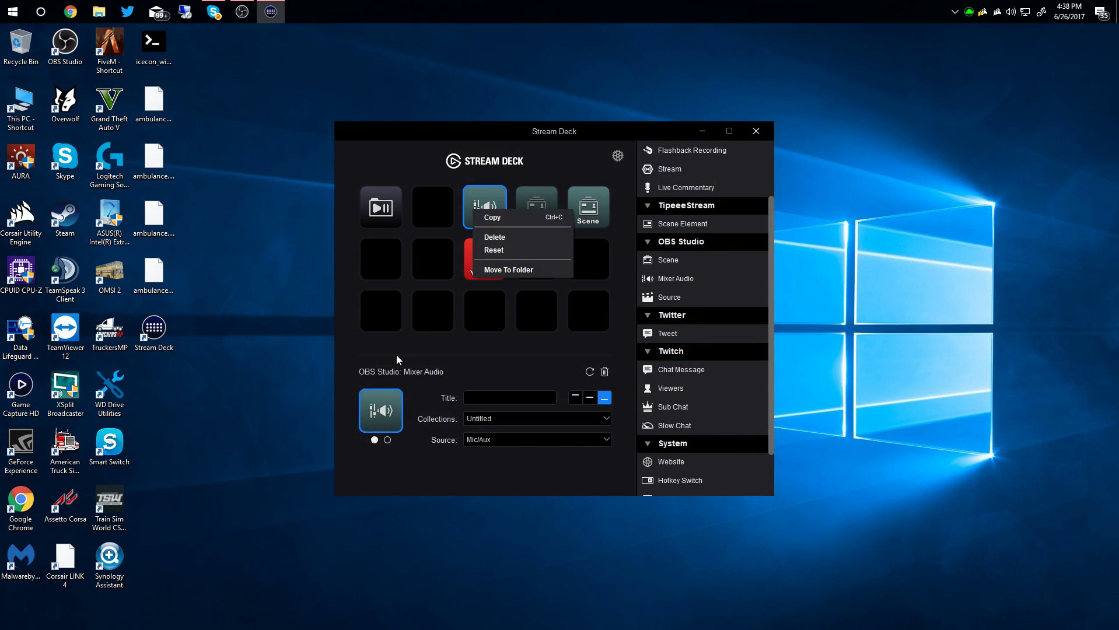
click(362, 412)
right_click(362, 413)
click(388, 414)
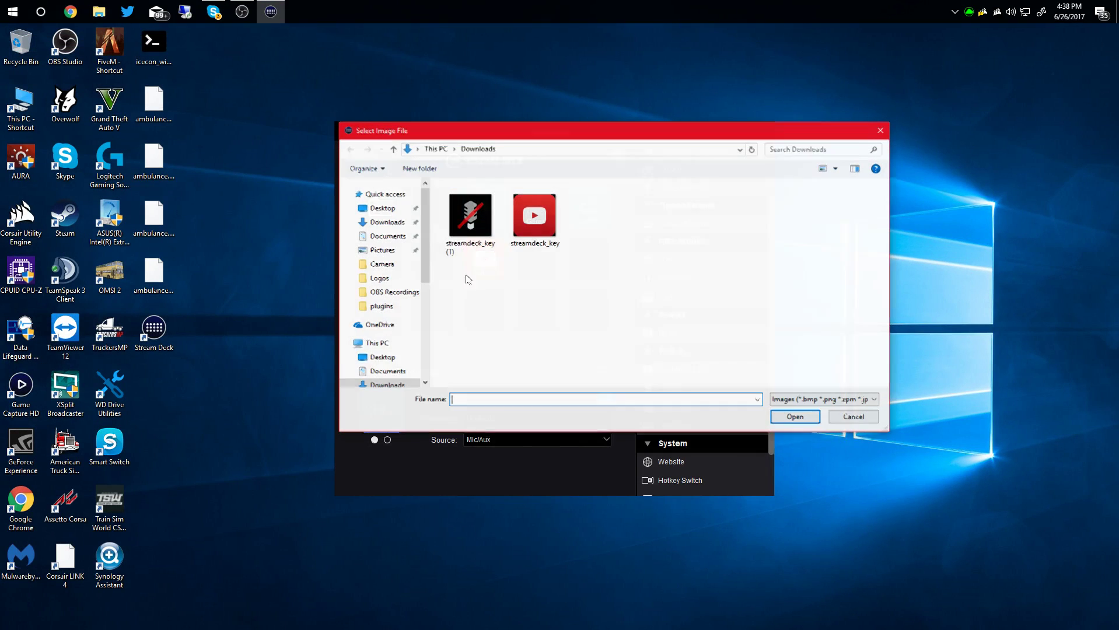
click(474, 217)
click(791, 412)
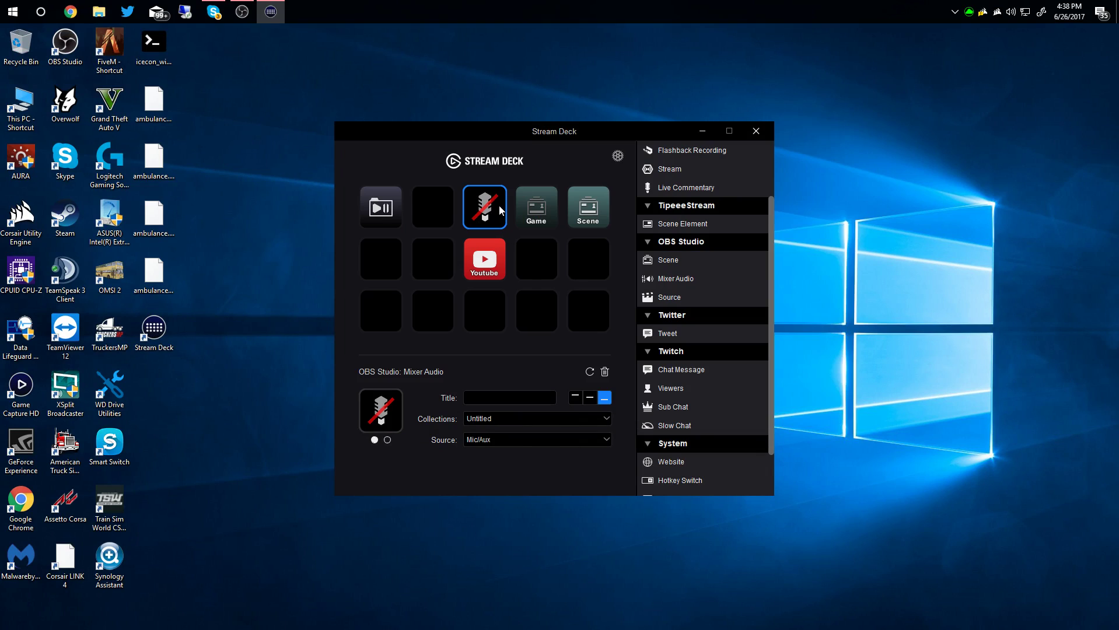
click(555, 174)
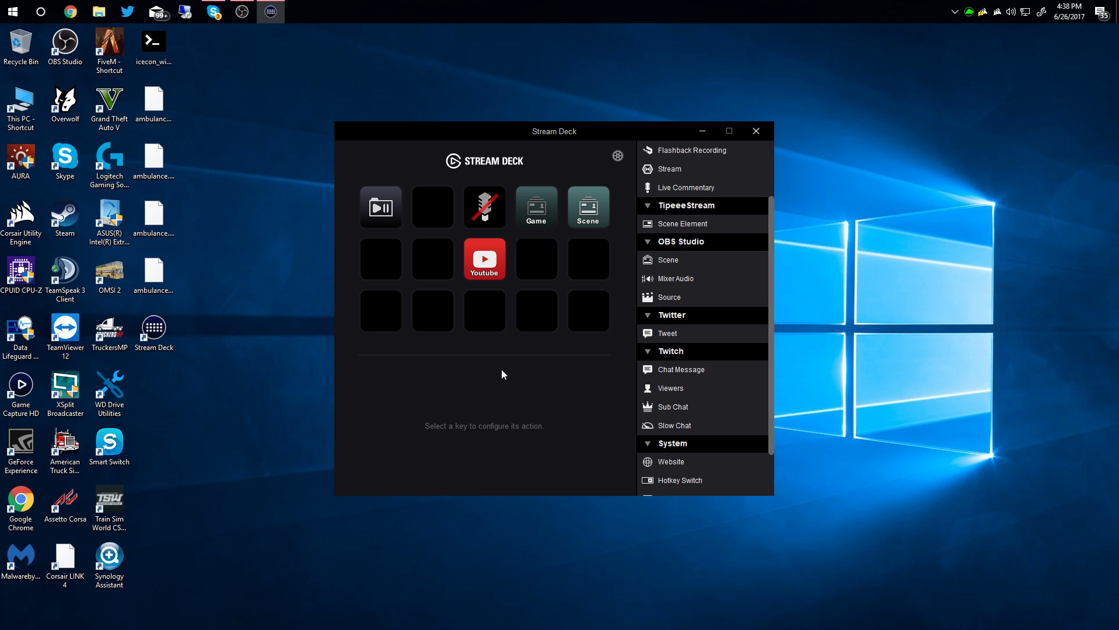
scroll(710, 356, down, 2)
scroll(665, 339, up, 2)
scroll(712, 264, up, 4)
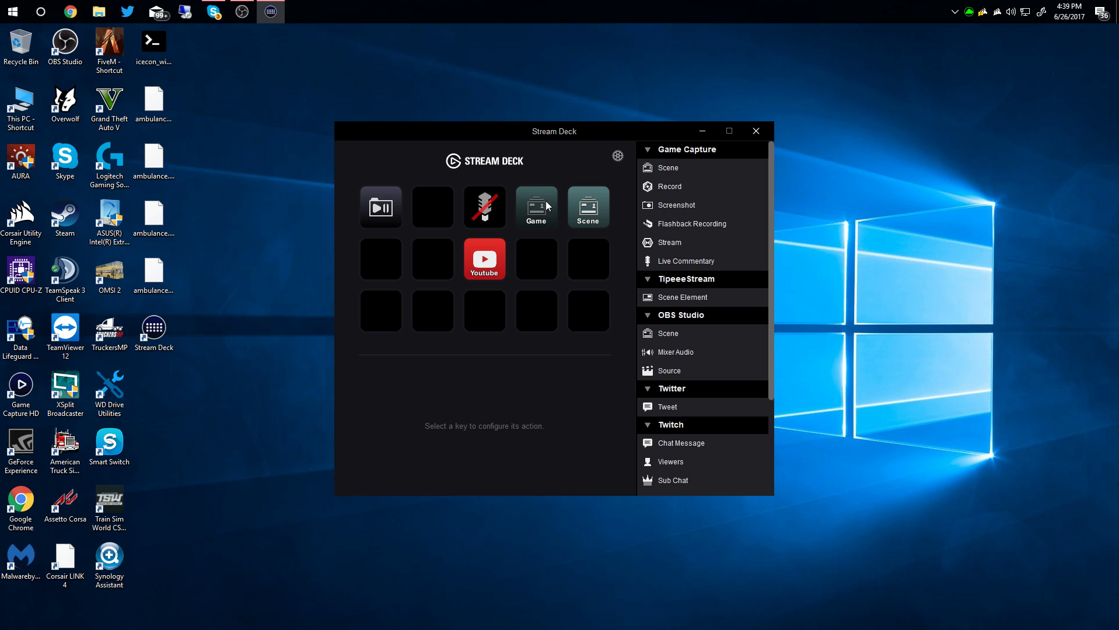
- Select the mic mute key and flip between state 1 and state 2, finishing on state 1
click(485, 208)
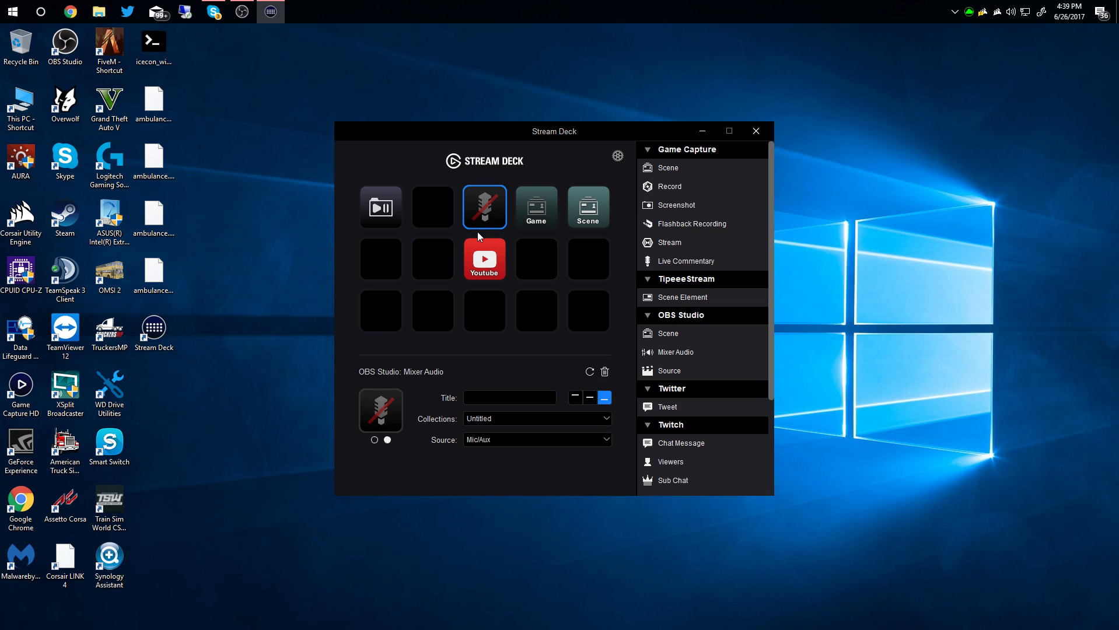
click(374, 441)
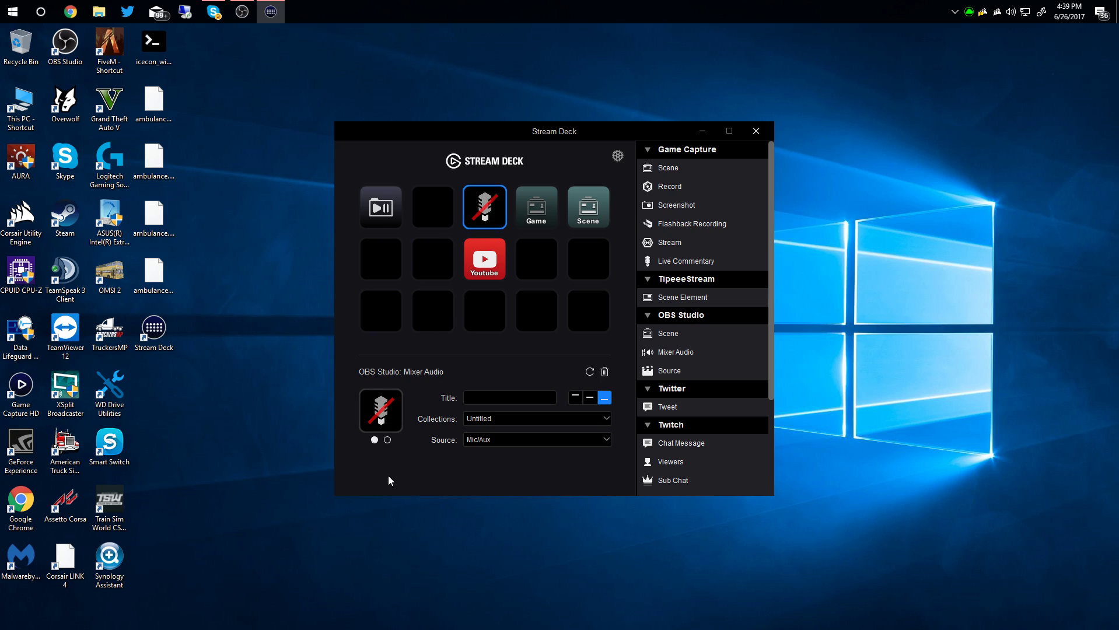
click(387, 440)
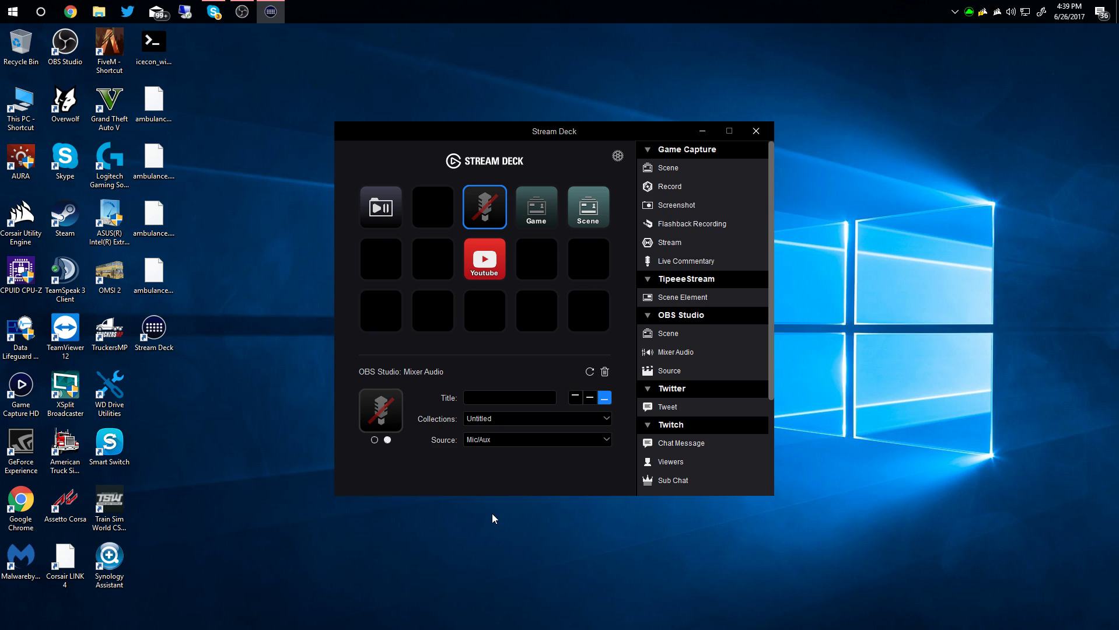
click(374, 441)
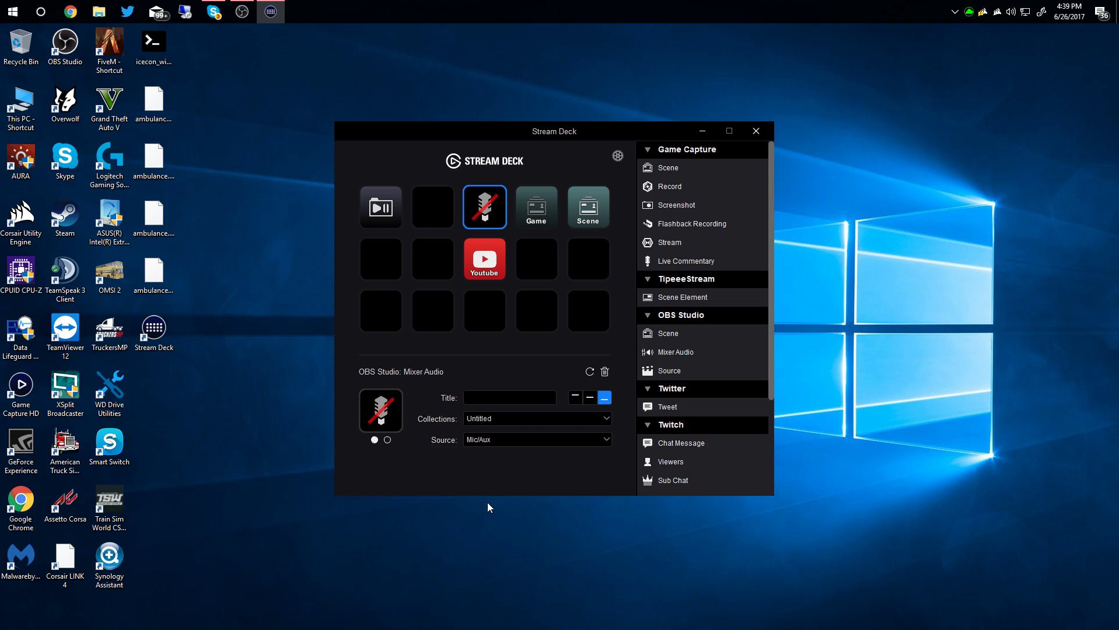